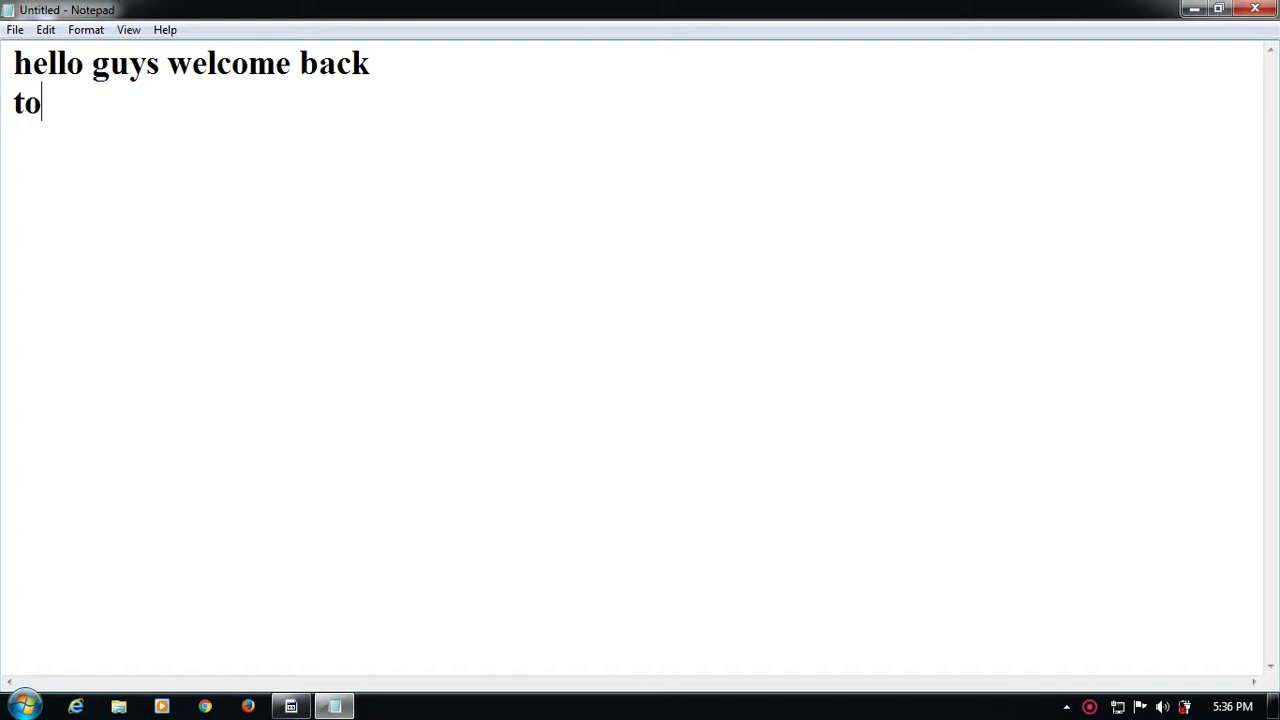
- Complete the note's second line so it reads "today we will see how to install eclipse on windows"
type("e ")
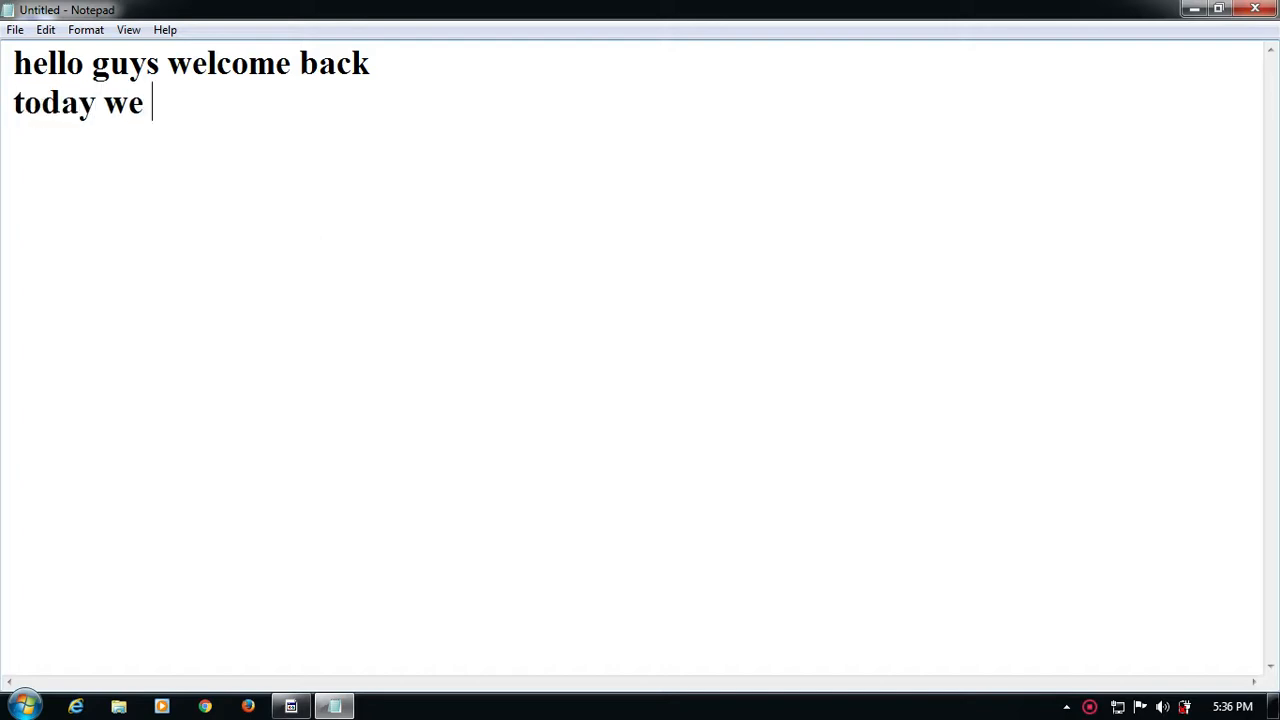
type("will s")
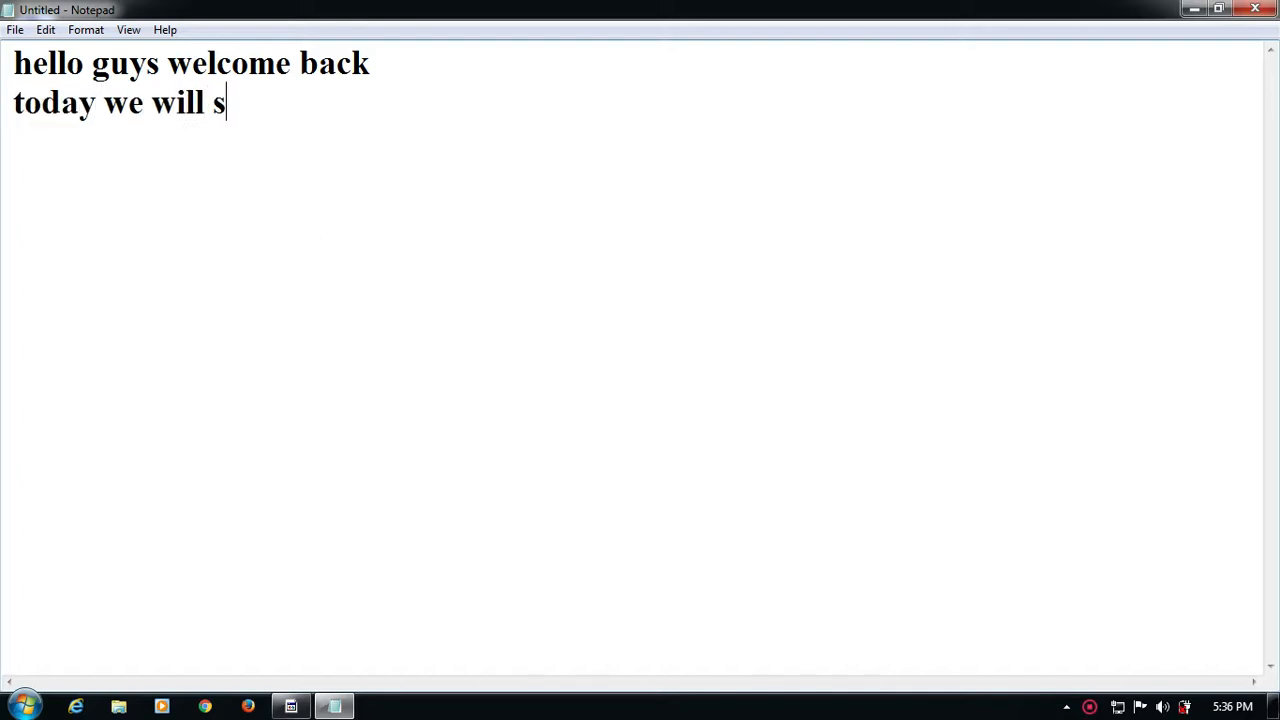
type("ee   ho")
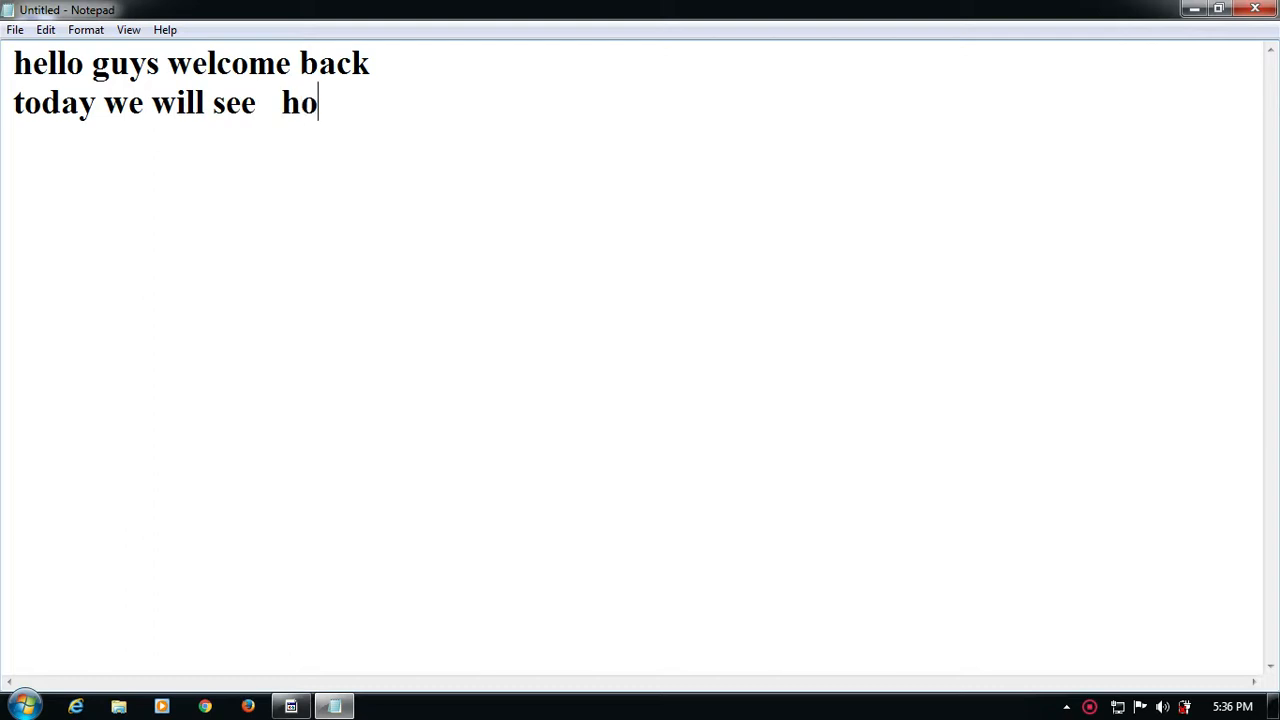
type("w to i")
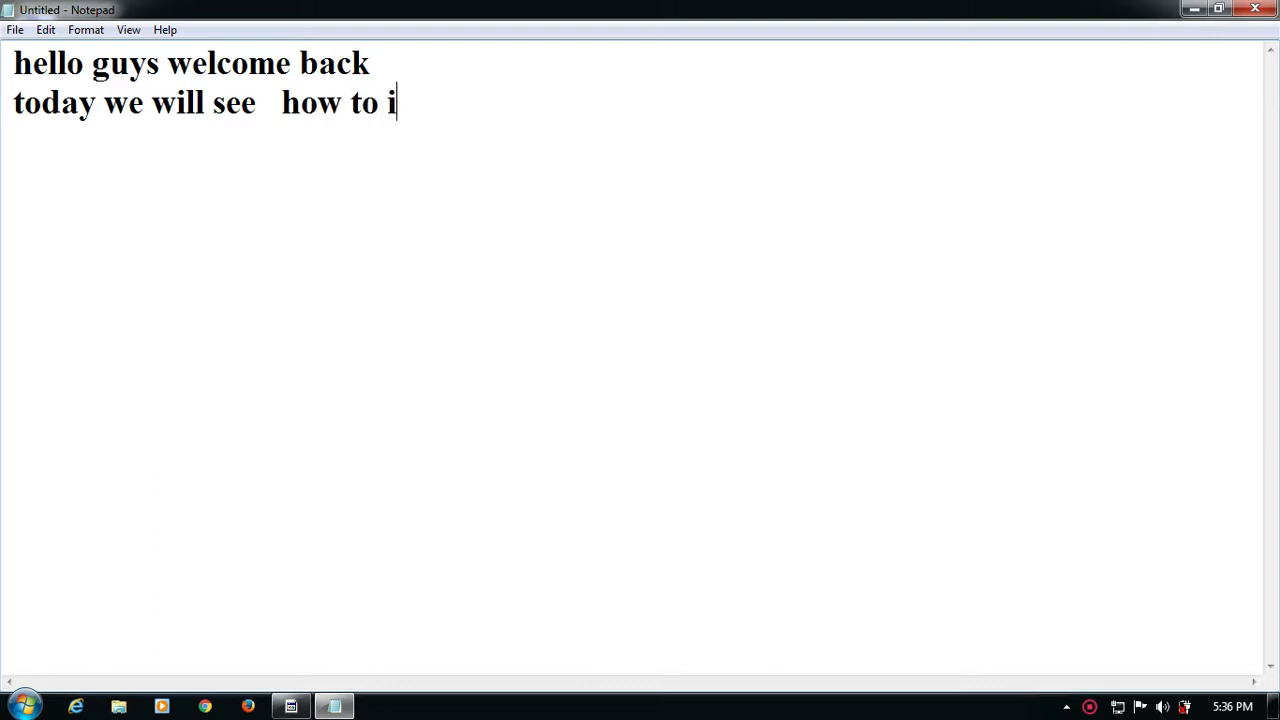
type("nstall")
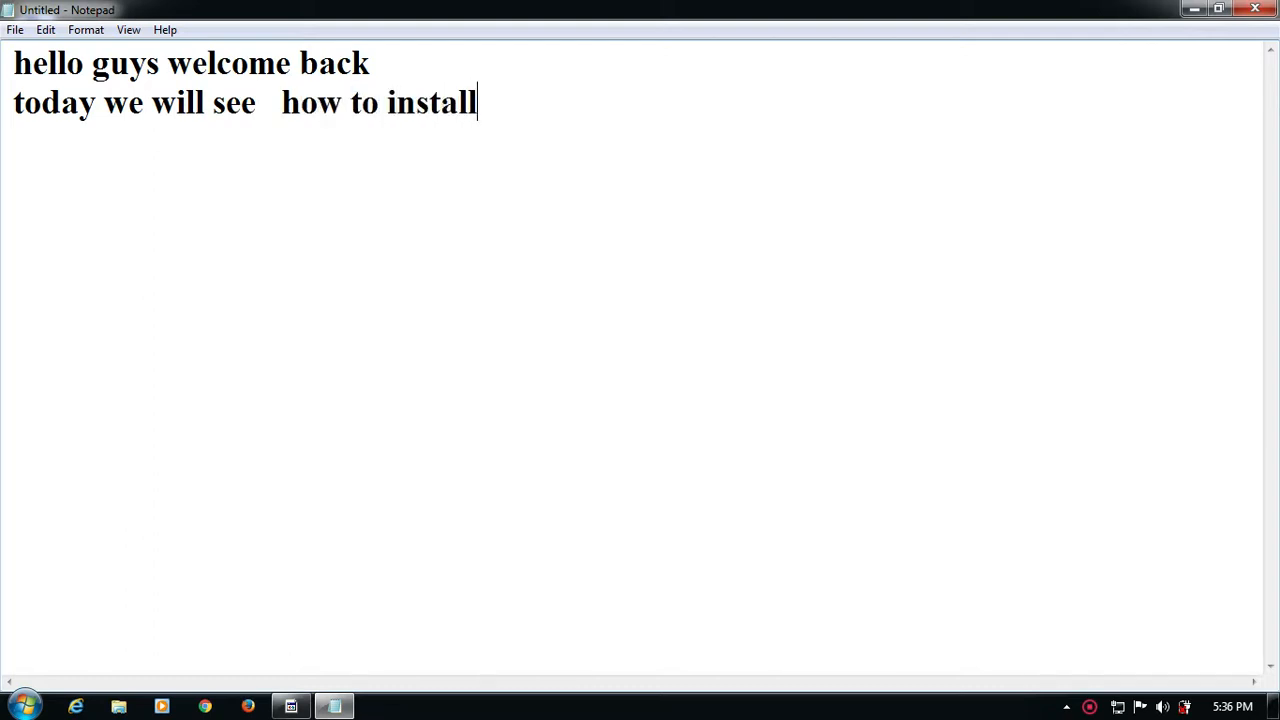
type(" eclip")
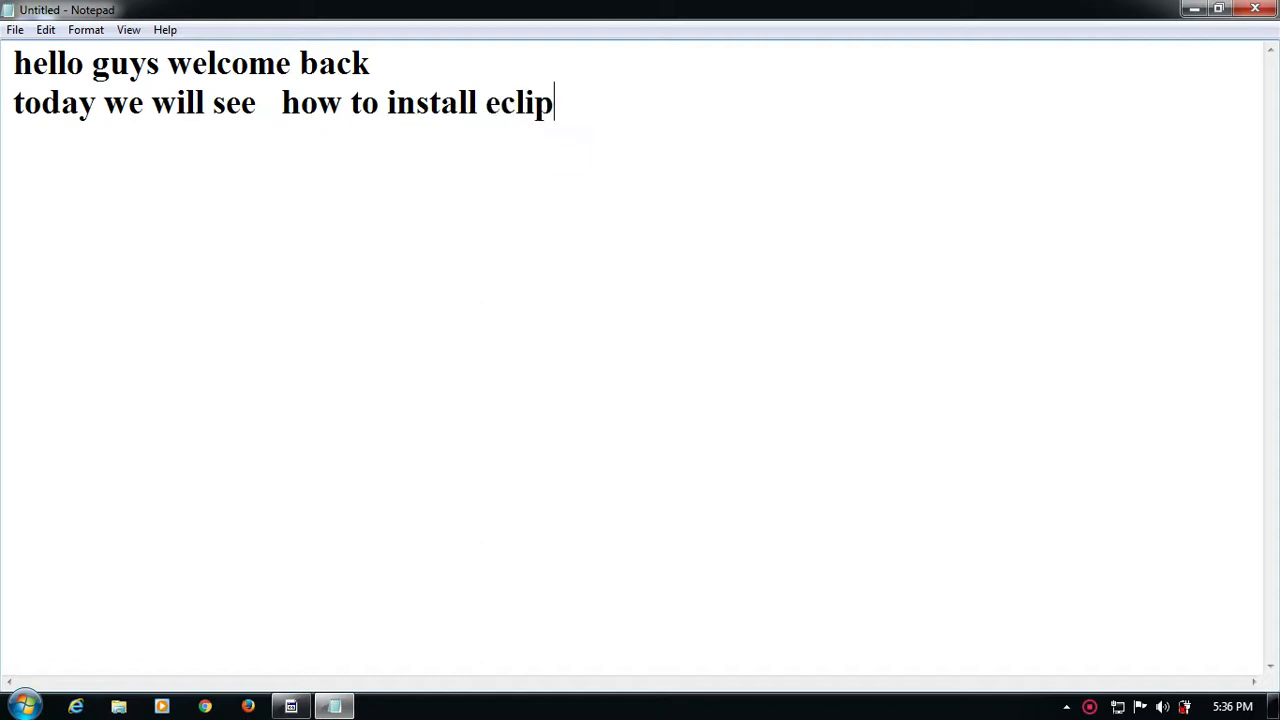
type("se o")
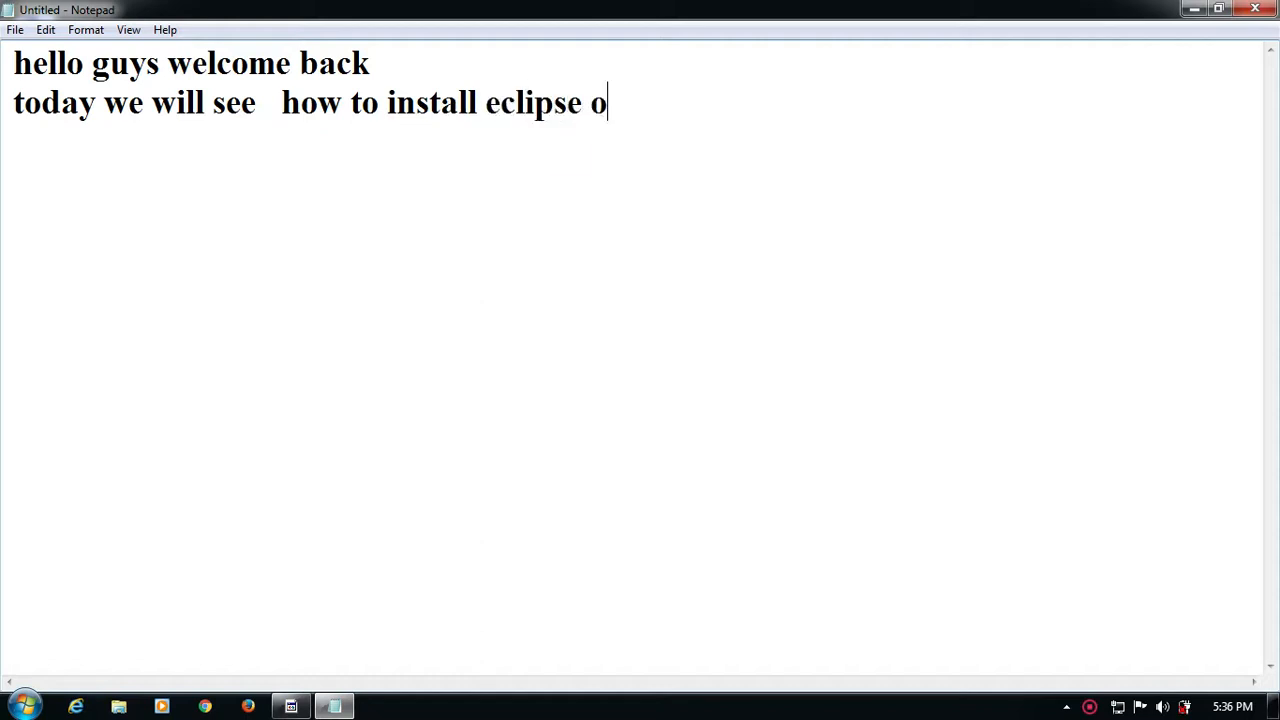
type("n windows")
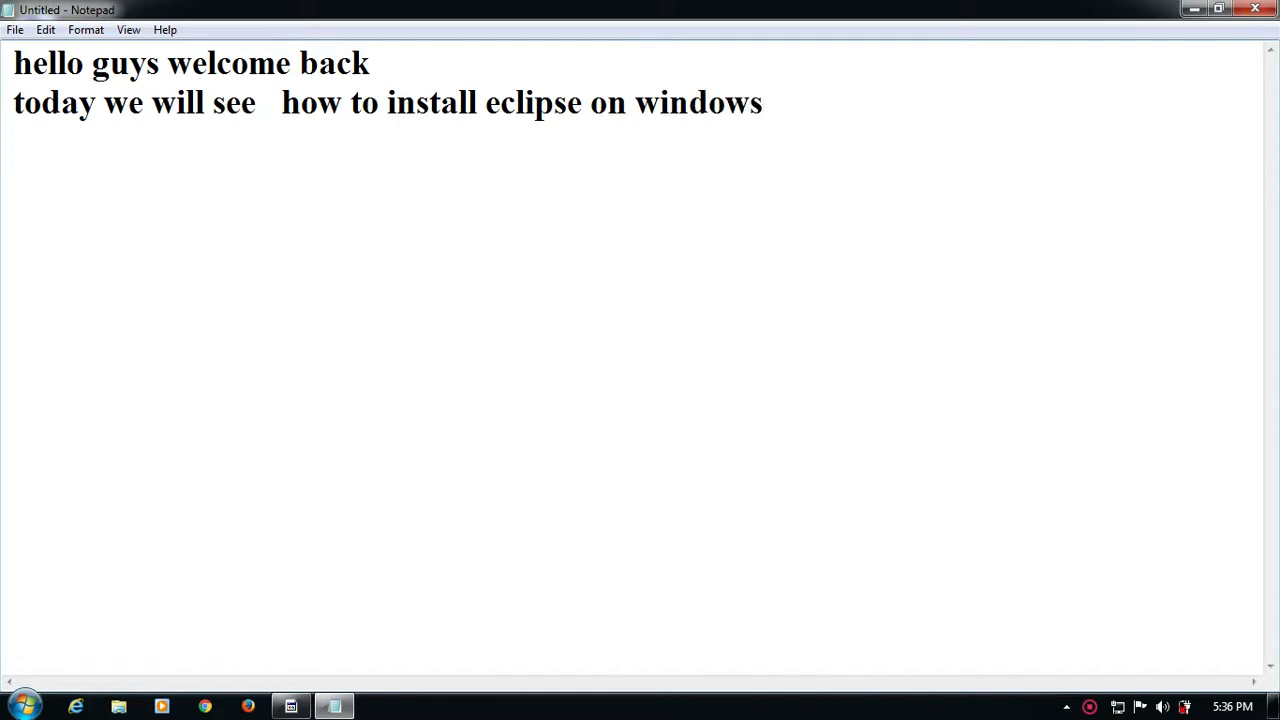
- Add a third line to the note reading "first open google crome and type eclipse"
key("Return")
type("first")
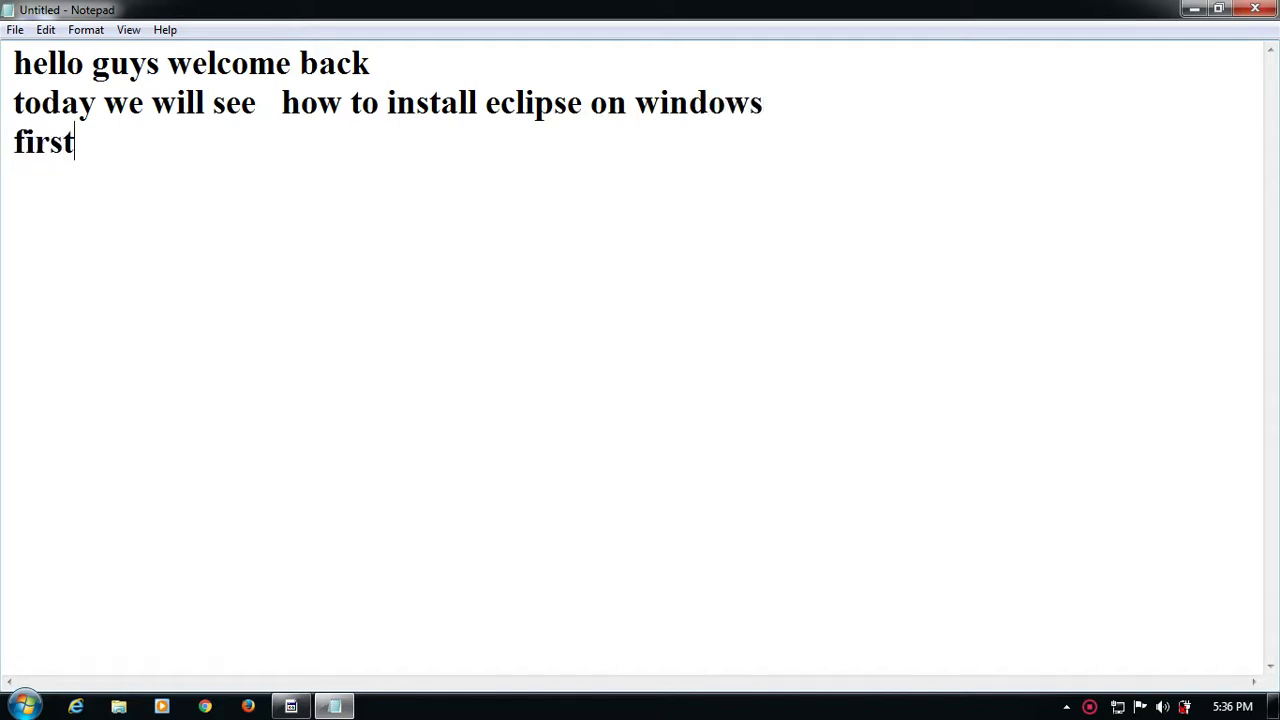
type(" open ")
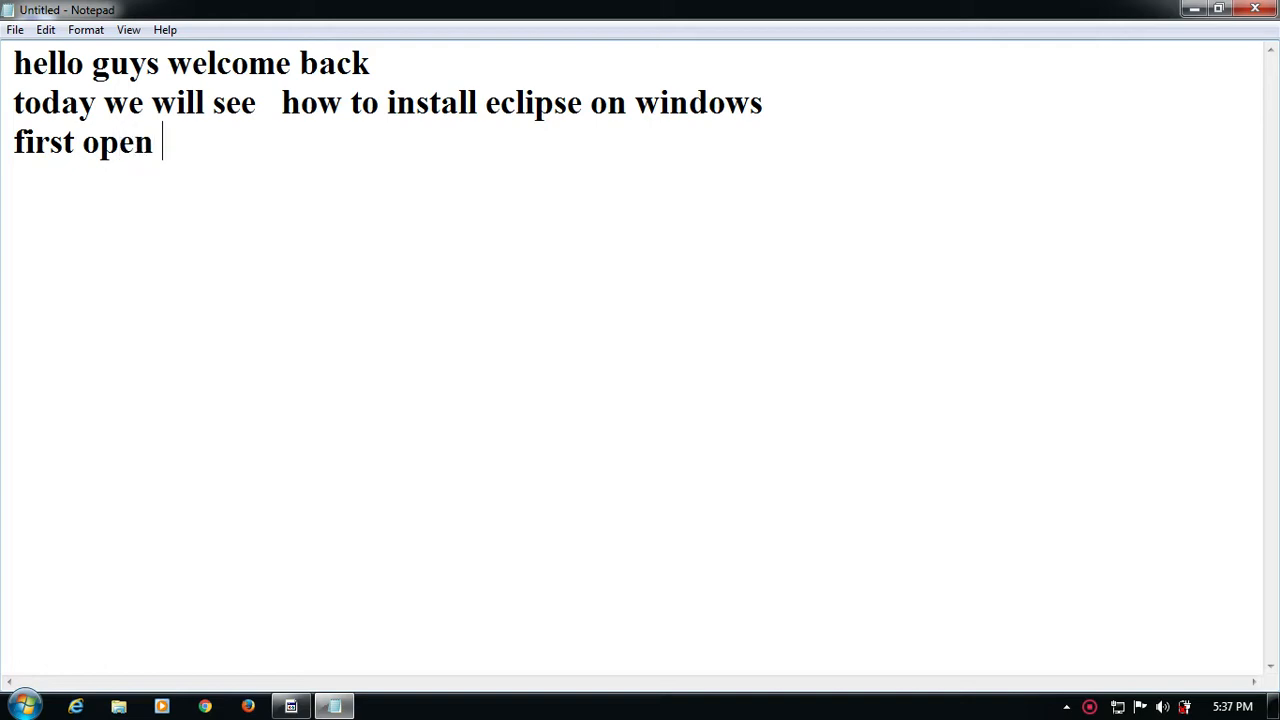
type("google crome and")
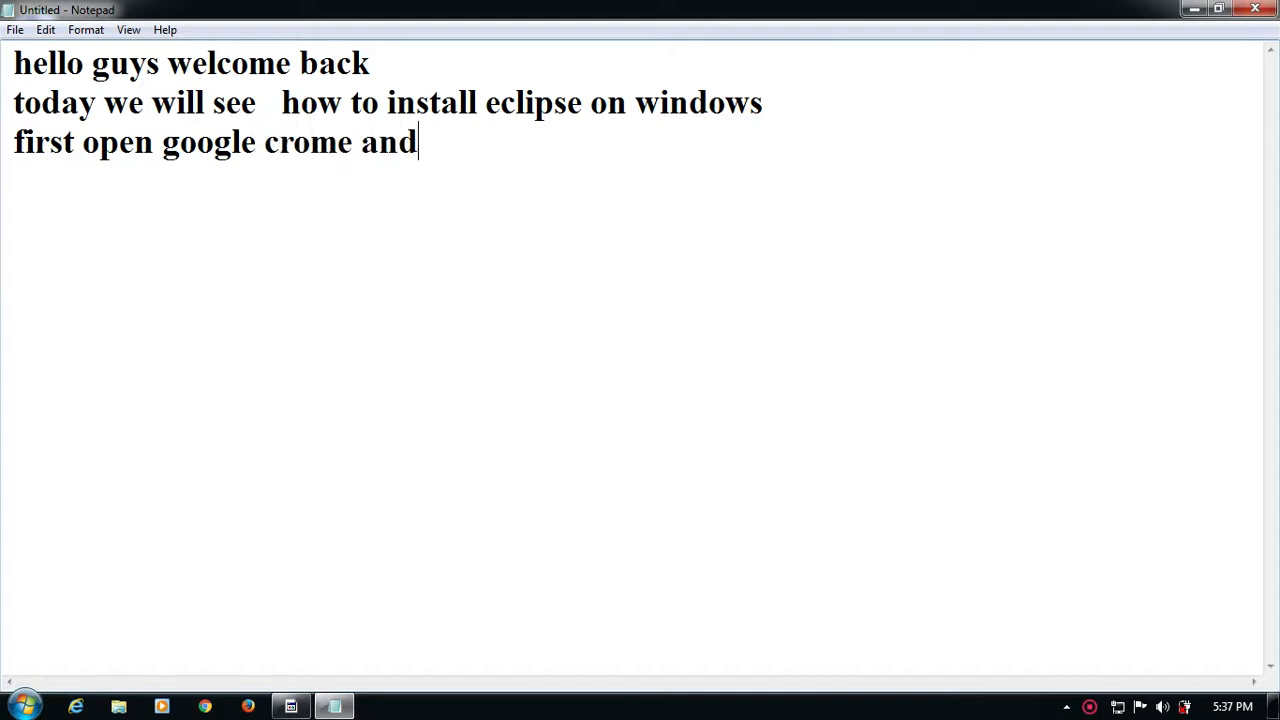
type(" type ")
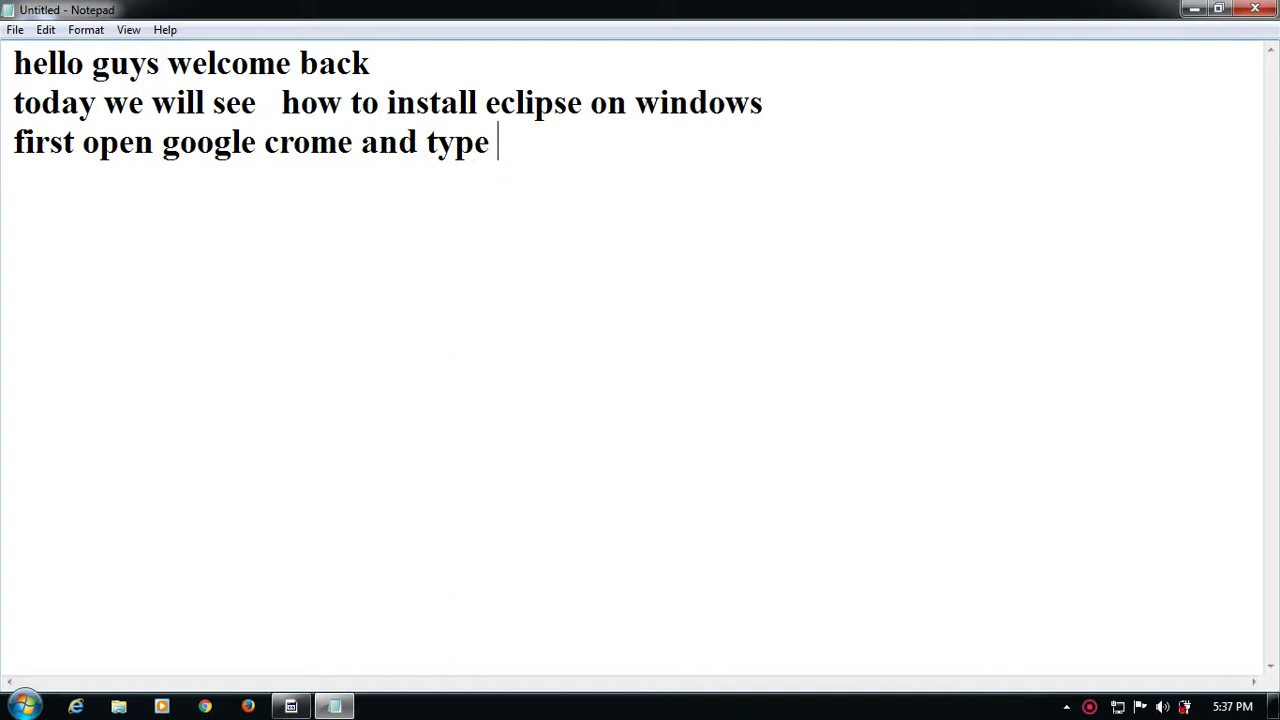
type("eclipse")
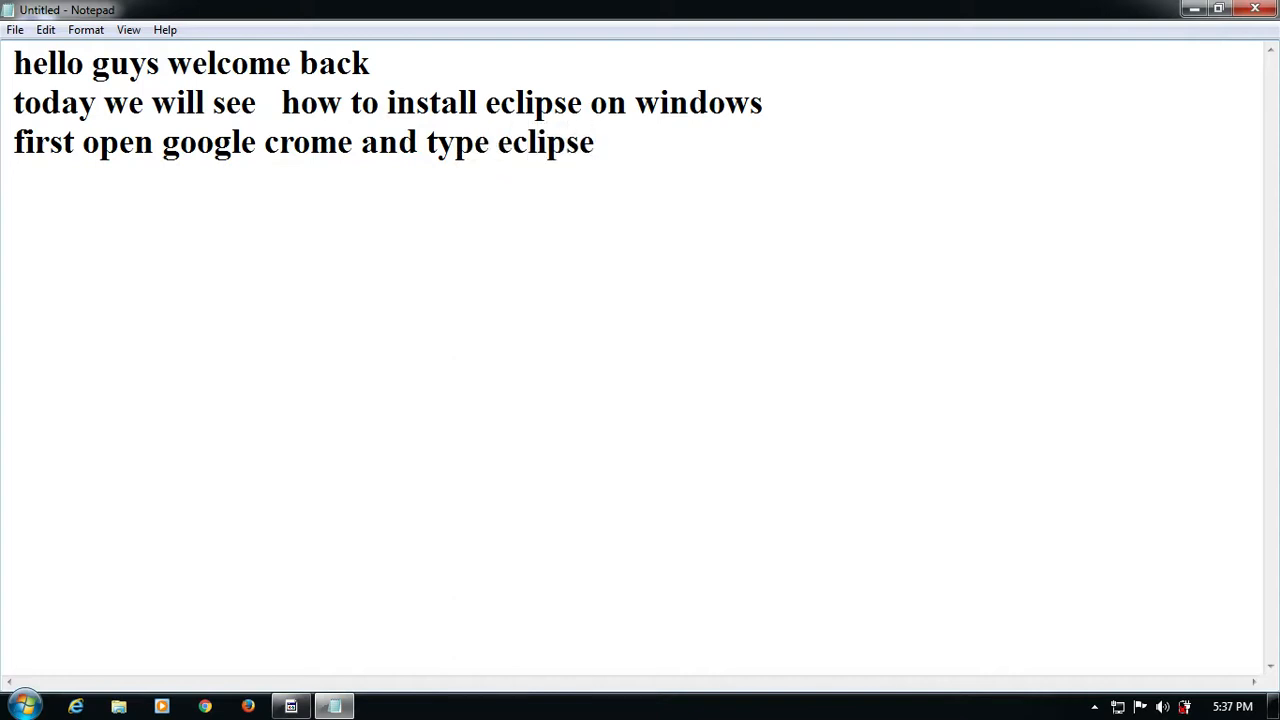
- Switch to Google Chrome and open the eclipse.org website
left_click(213, 712)
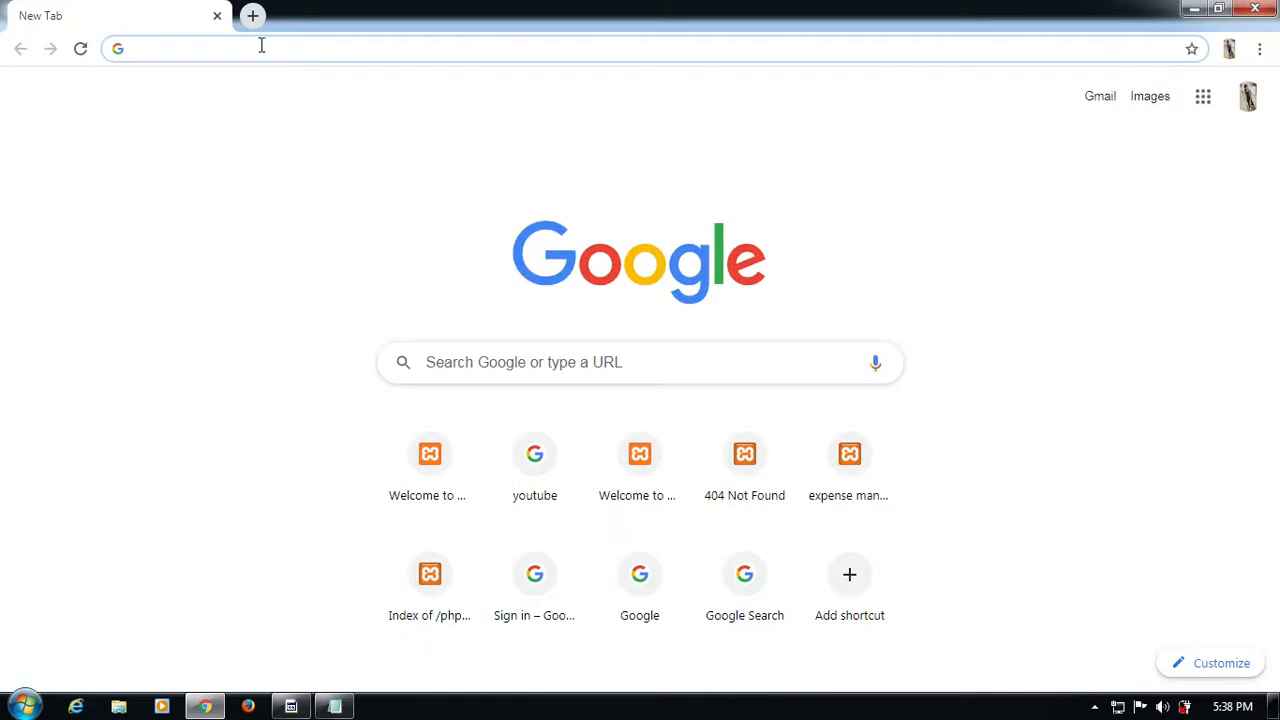
type("ecli")
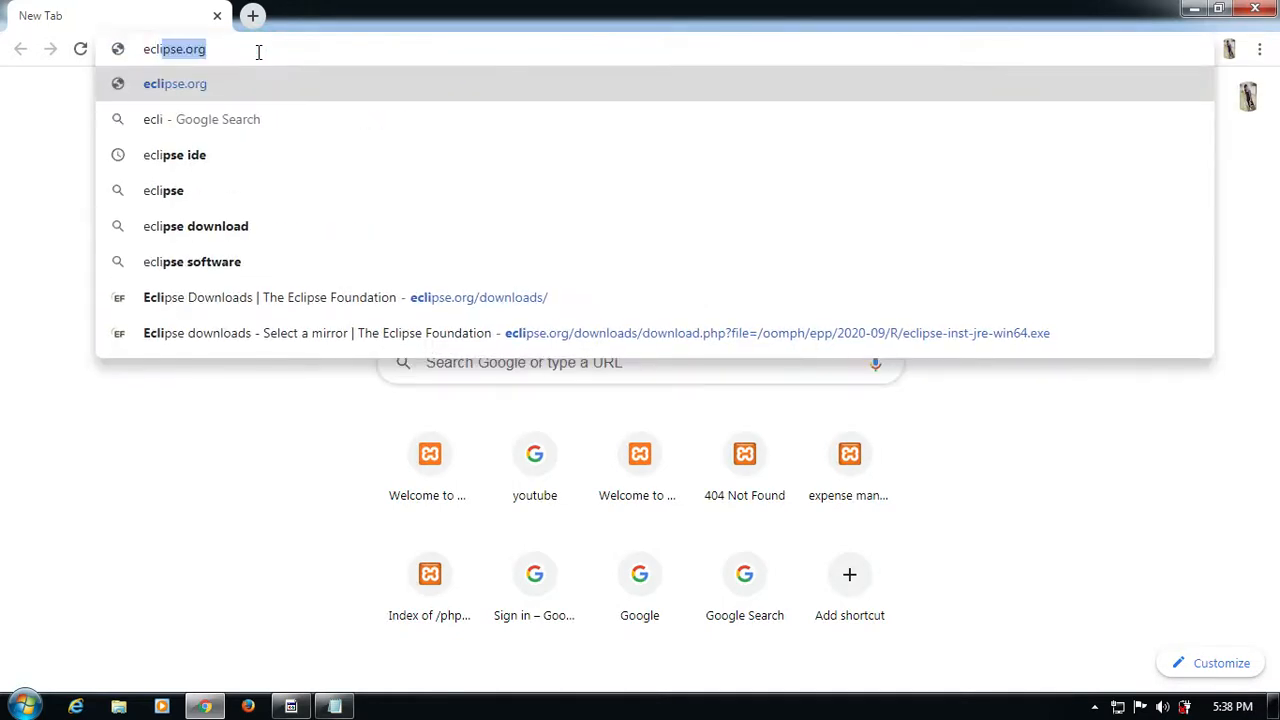
type("pse.org")
key("Return")
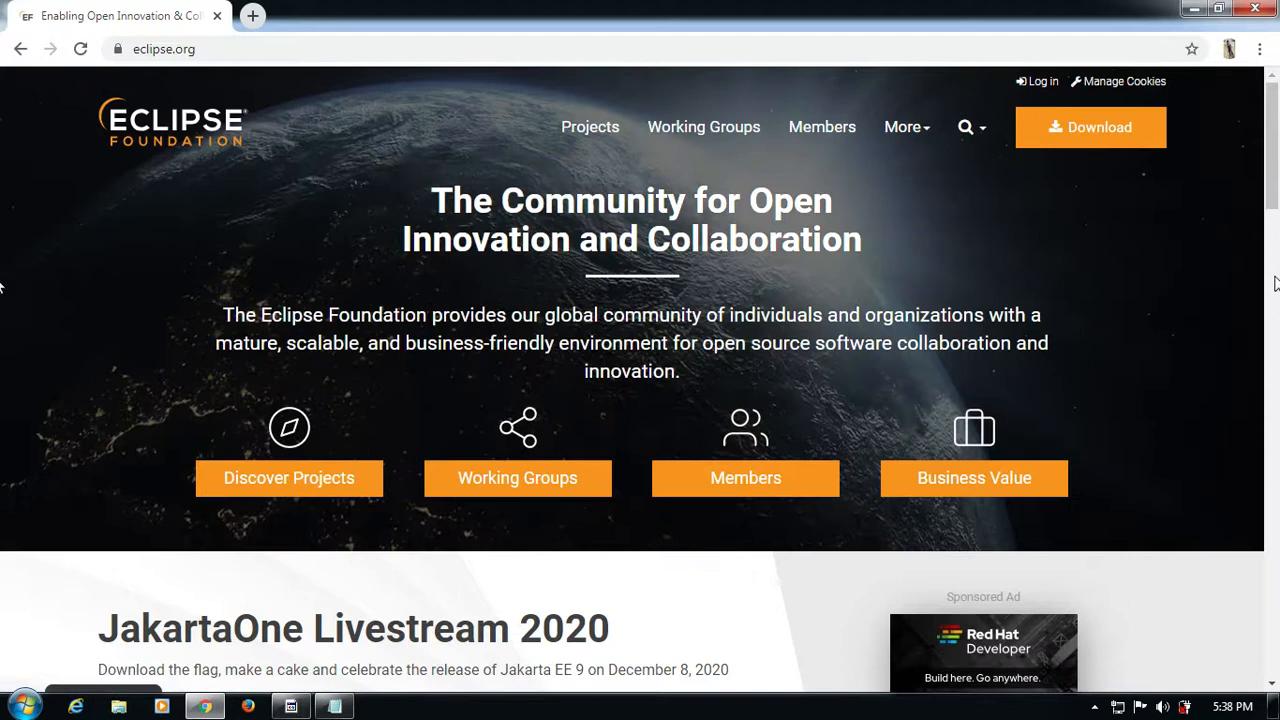
- Download the Eclipse IDE 2020-09 x86_64 installer, eclipse-inst-jre-win64.exe, from the Eclipse downloads page
left_click(1087, 130)
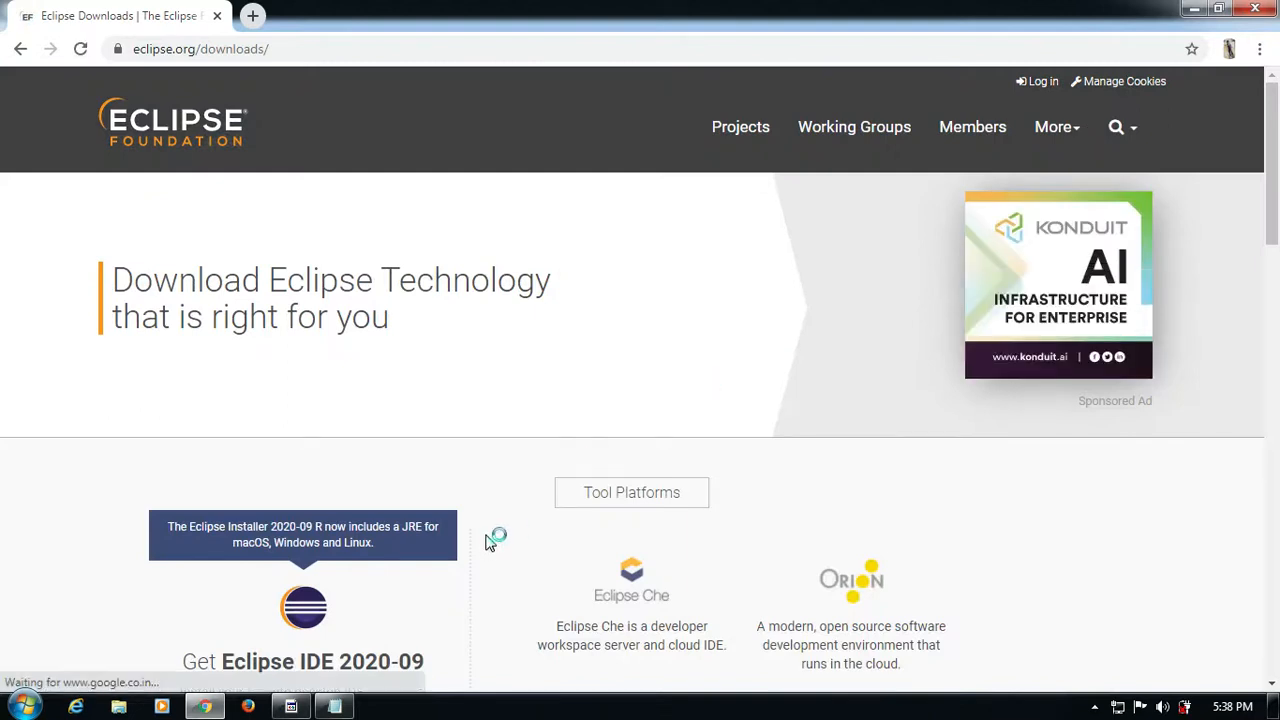
scroll(489, 544, "down", 2)
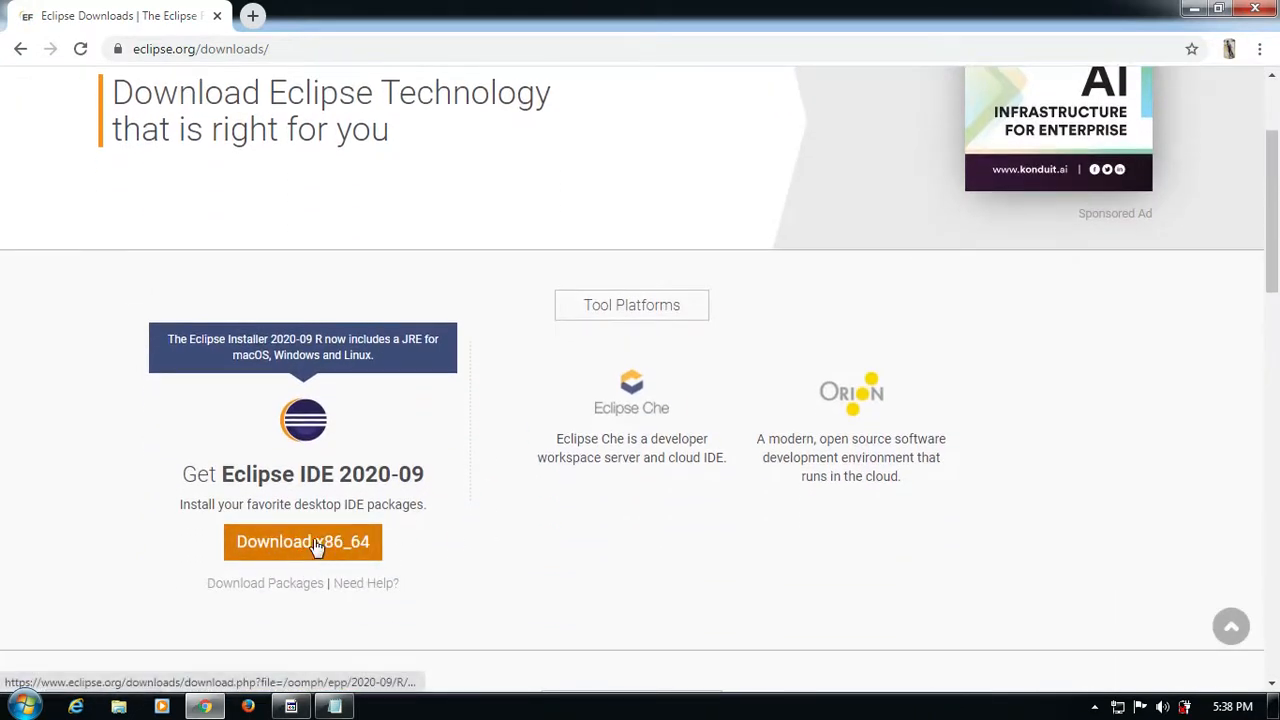
left_click(315, 546)
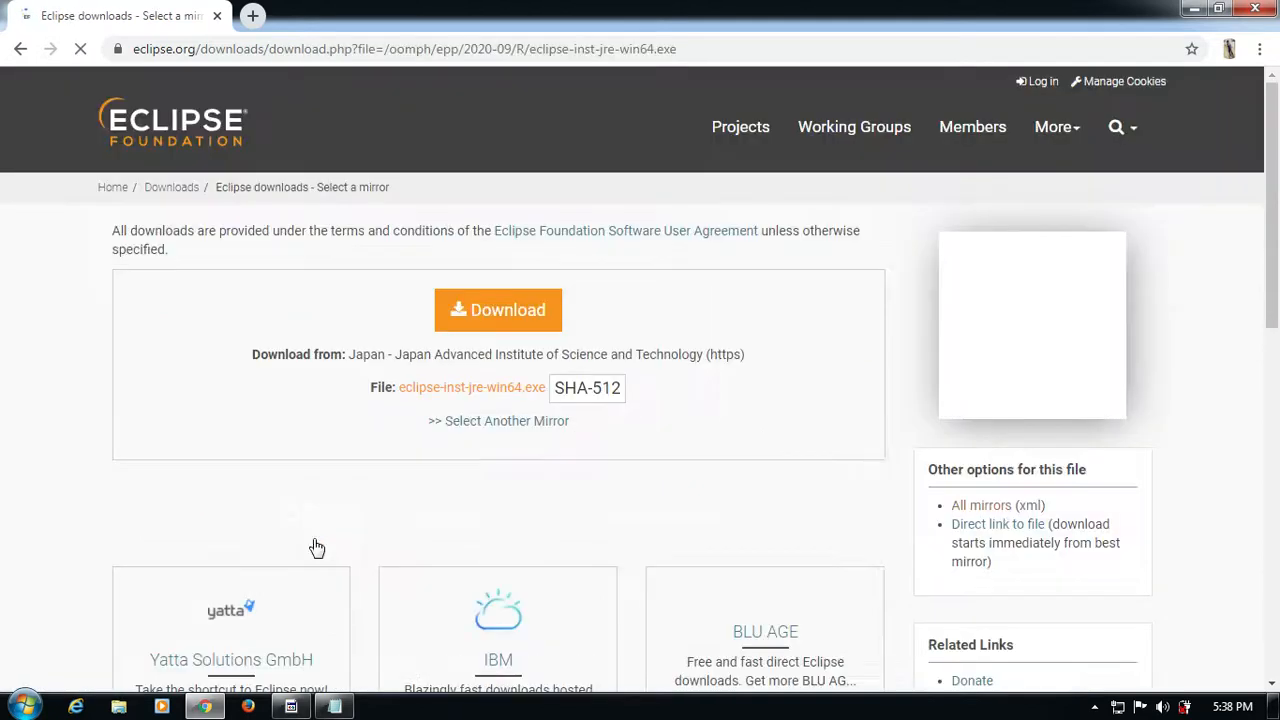
left_click(505, 330)
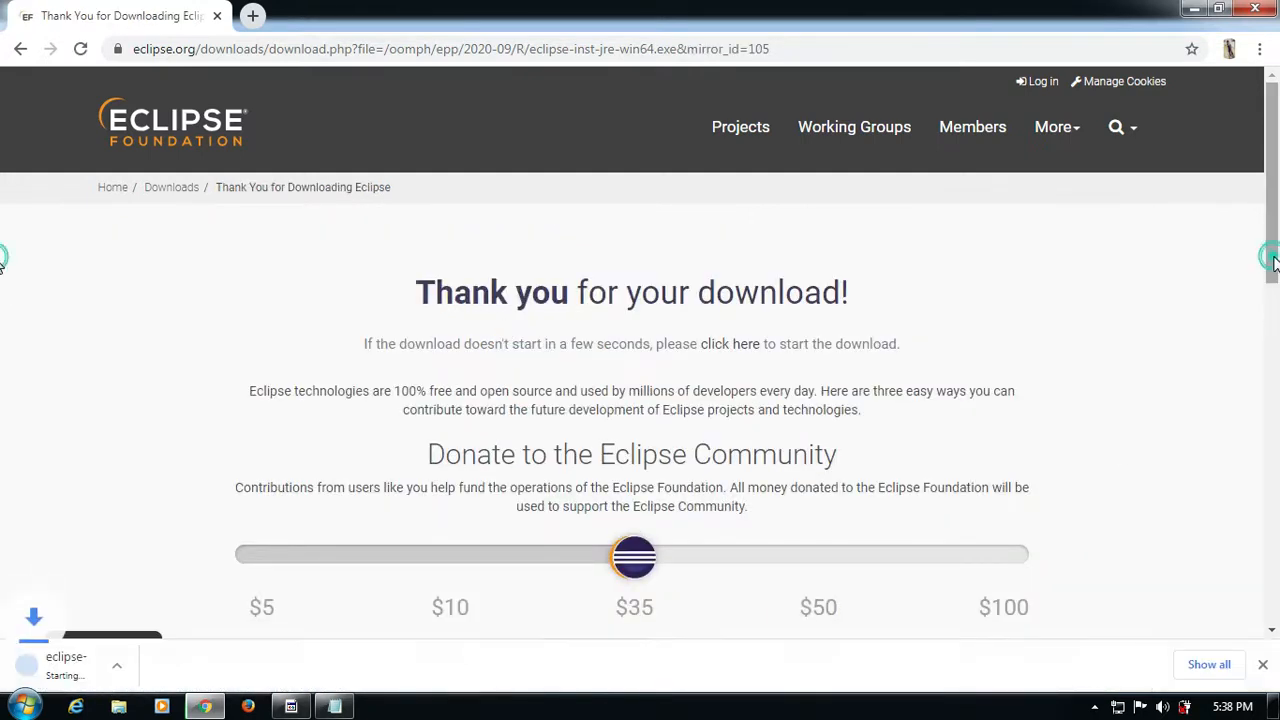
scroll(3, 300, "down", 2)
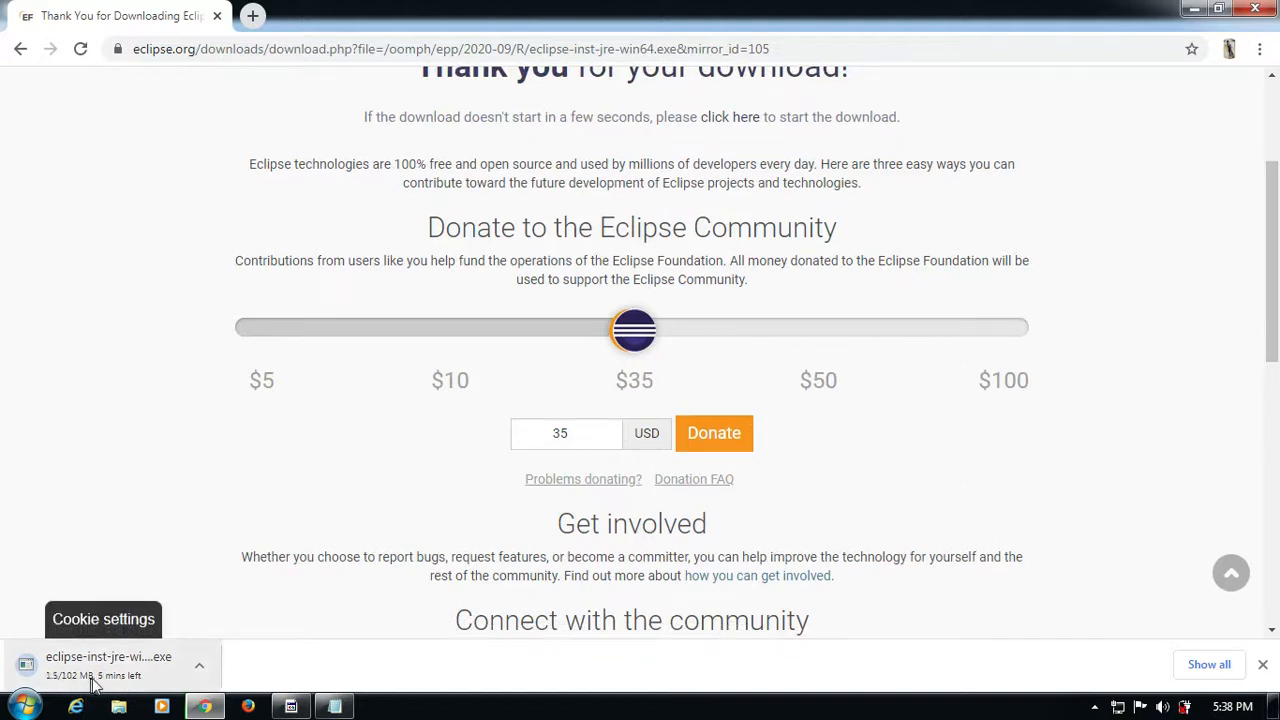
left_click(1259, 48)
left_click(1130, 170)
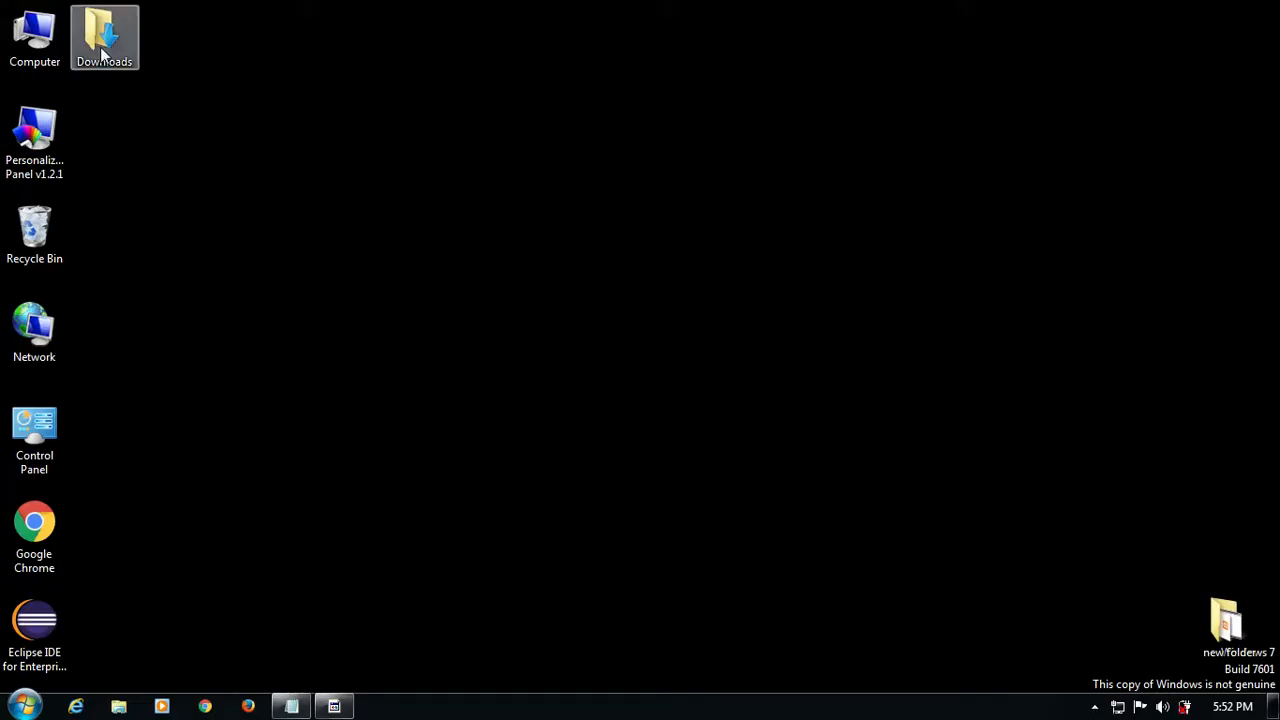
- Run eclipse-inst-jre-win64 (1) from the Downloads folder and install Eclipse IDE for Enterprise Java Developers
double_click(100, 47)
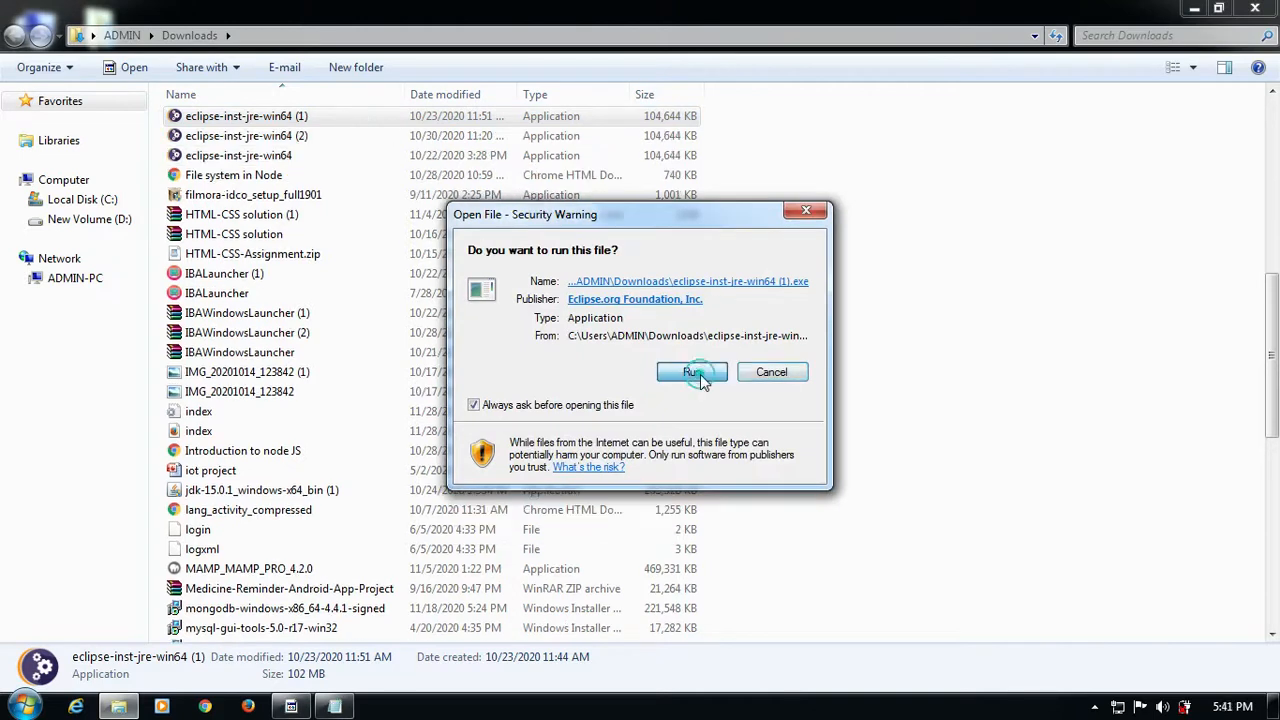
left_click(692, 372)
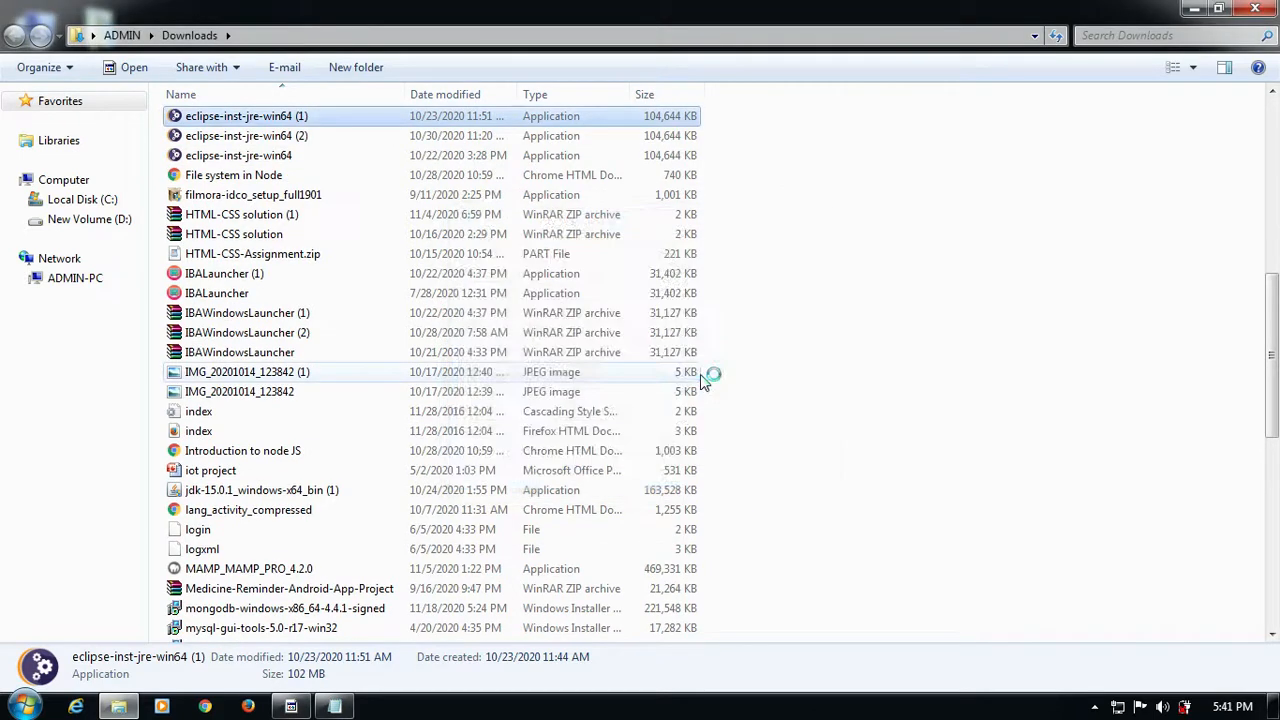
left_click(1195, 12)
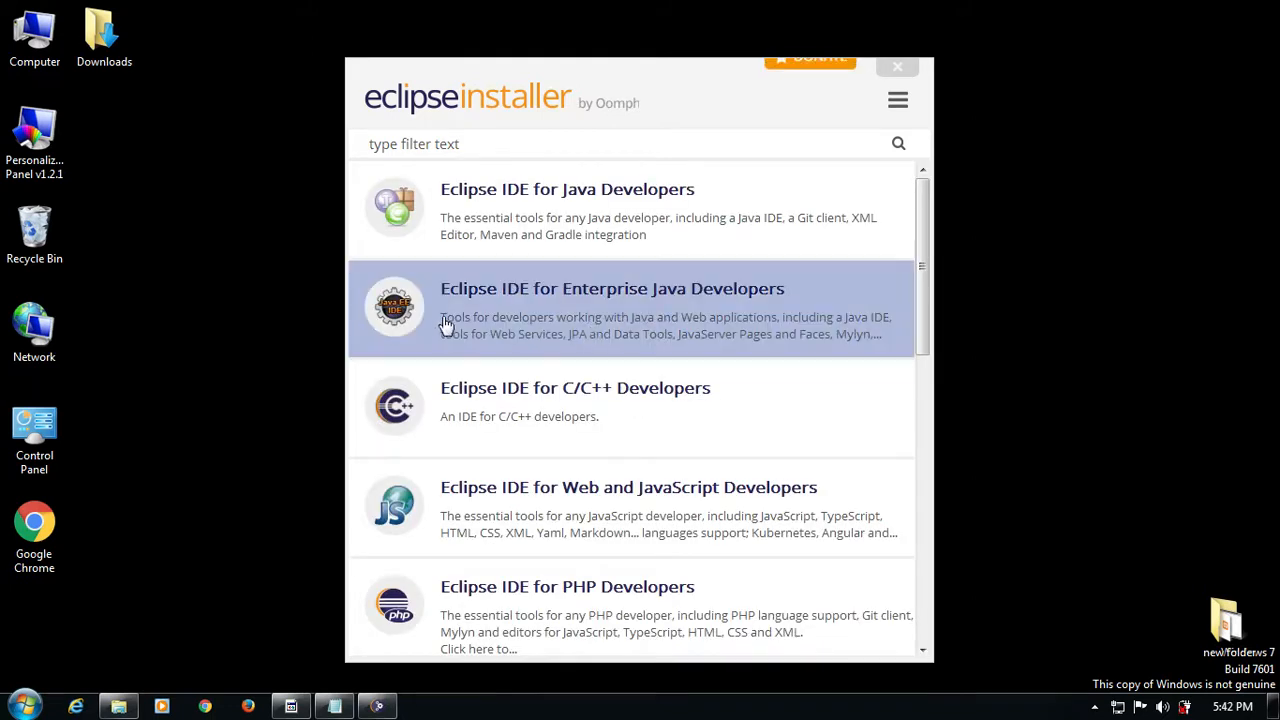
left_click(638, 292)
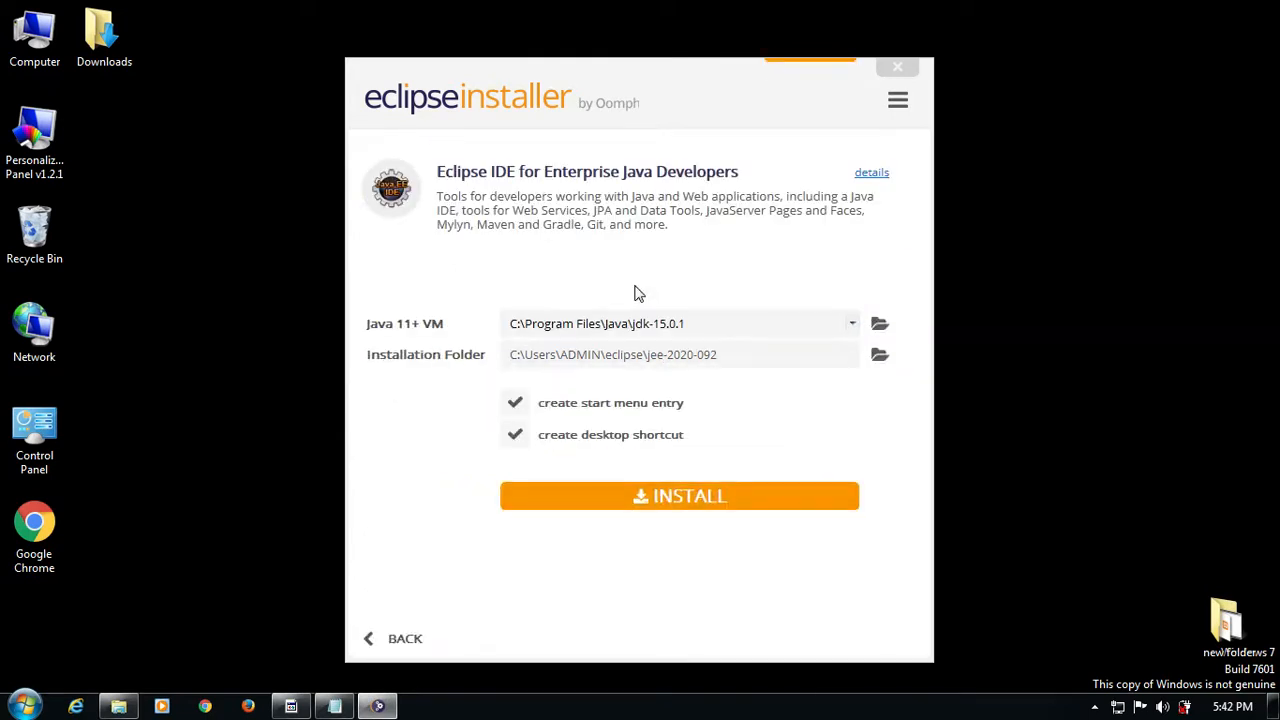
left_click(664, 506)
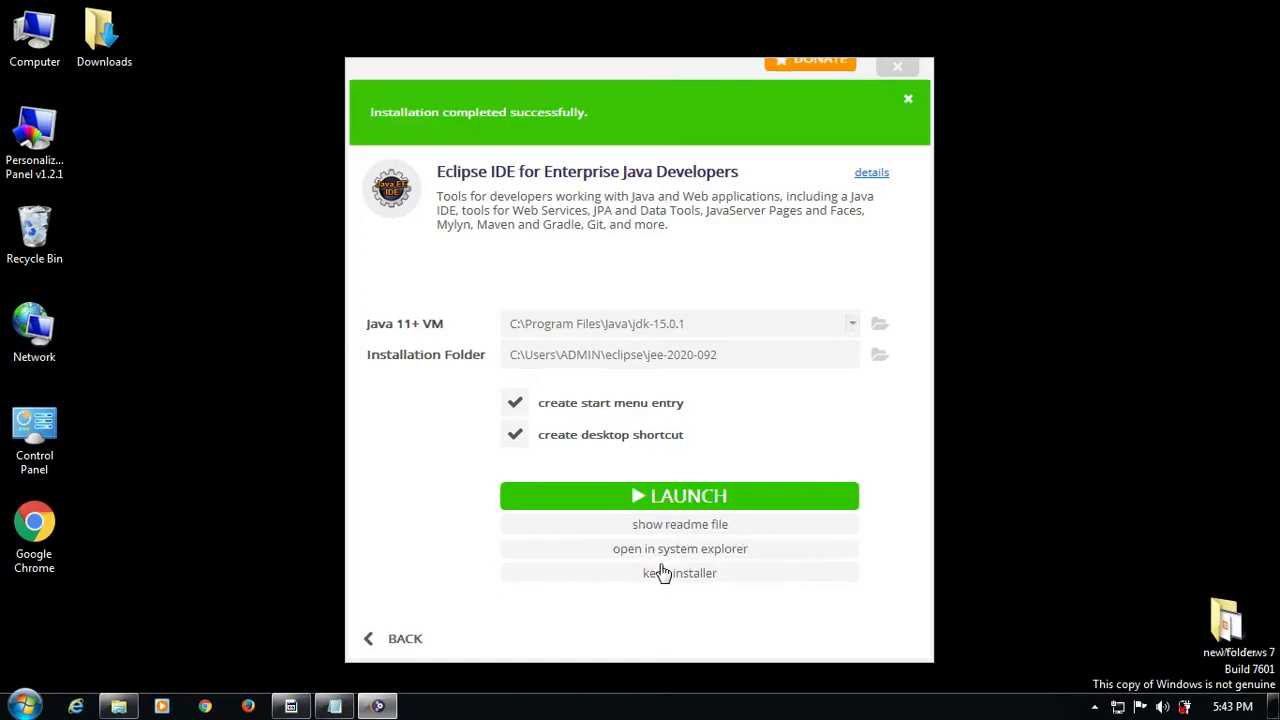
- Launch the installed Eclipse IDE with the proposed eclipse-workspace directory and close the Welcome page
left_click(669, 498)
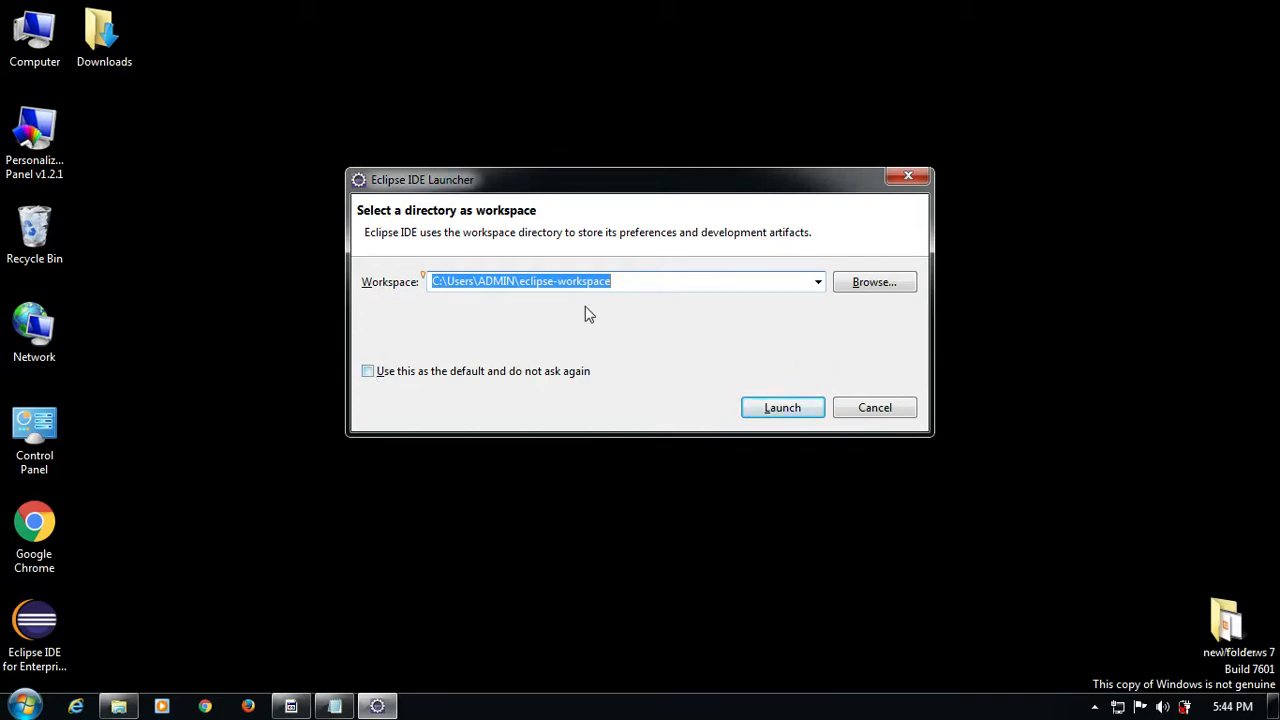
left_click(795, 408)
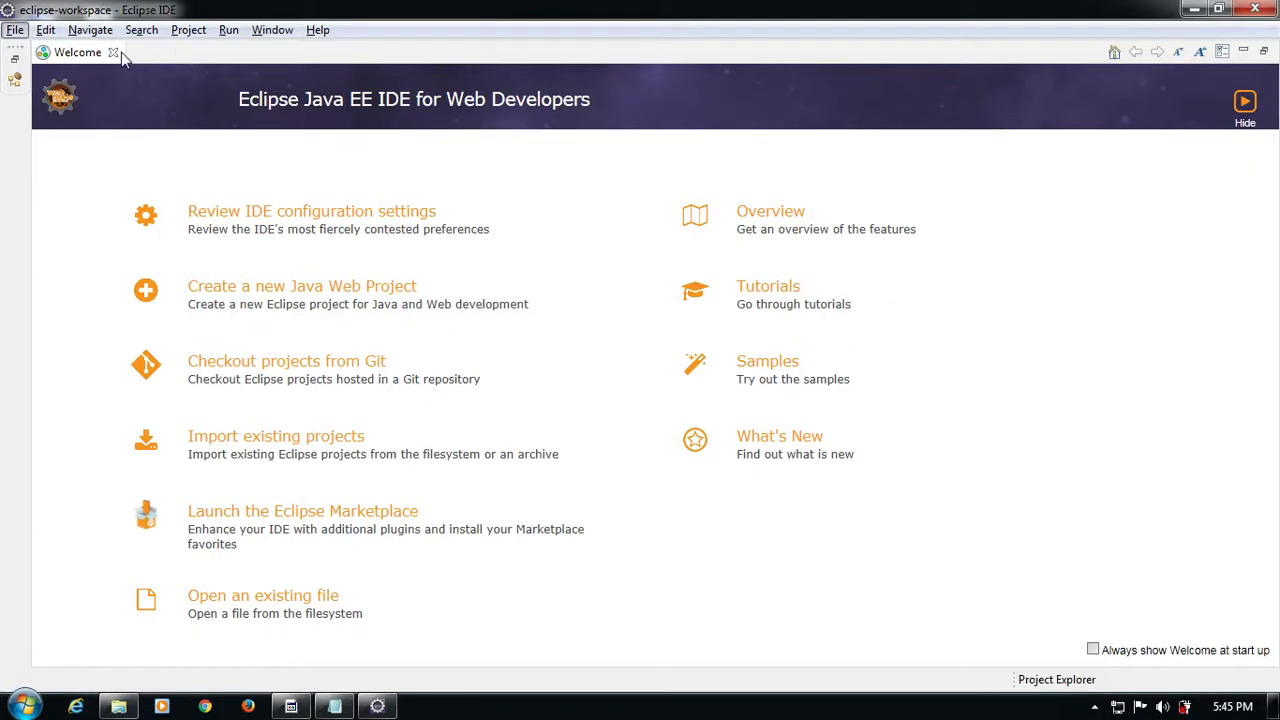
left_click(113, 52)
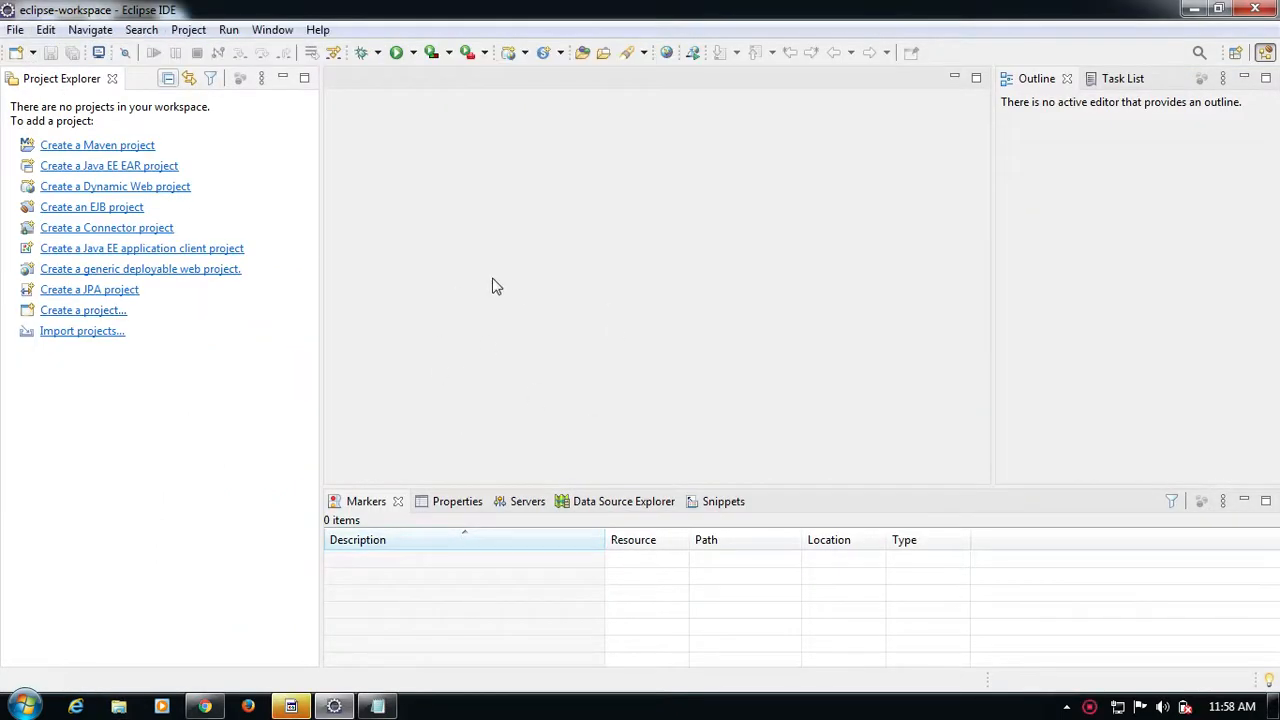
- Switch to Notepad and add the line "lets make simple java program" below the existing text
left_click(383, 706)
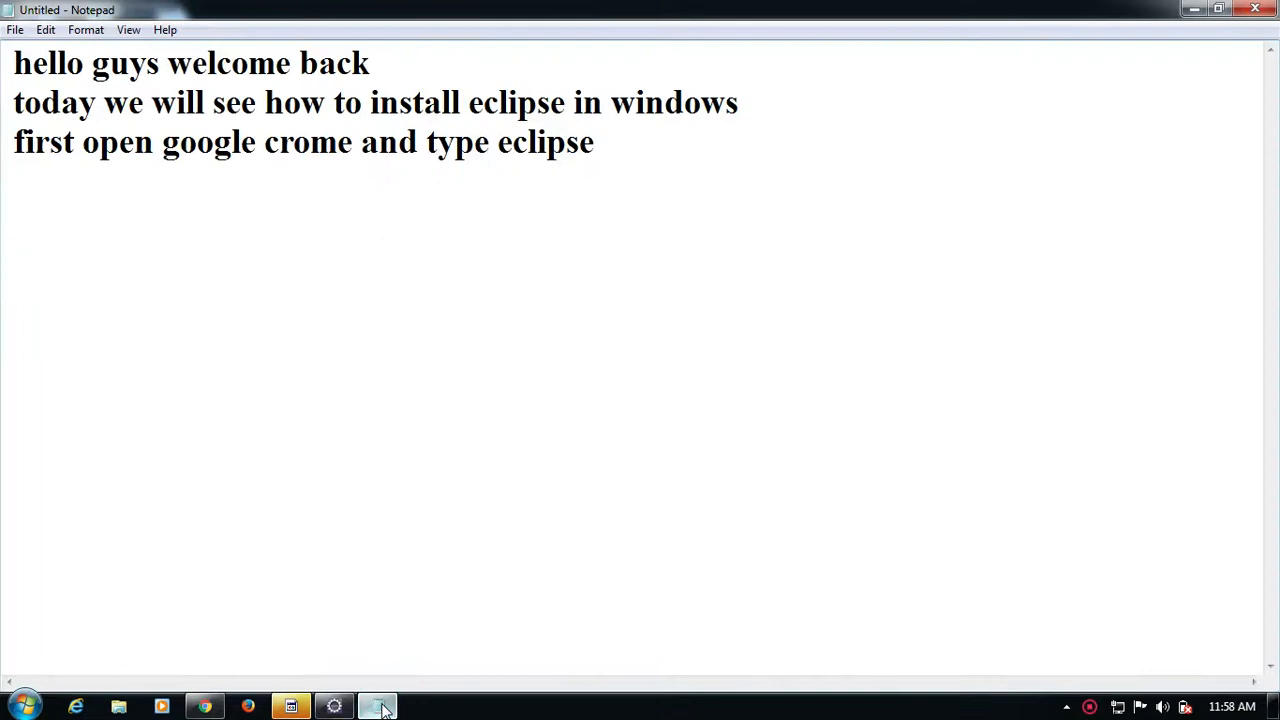
type("lets make simple")
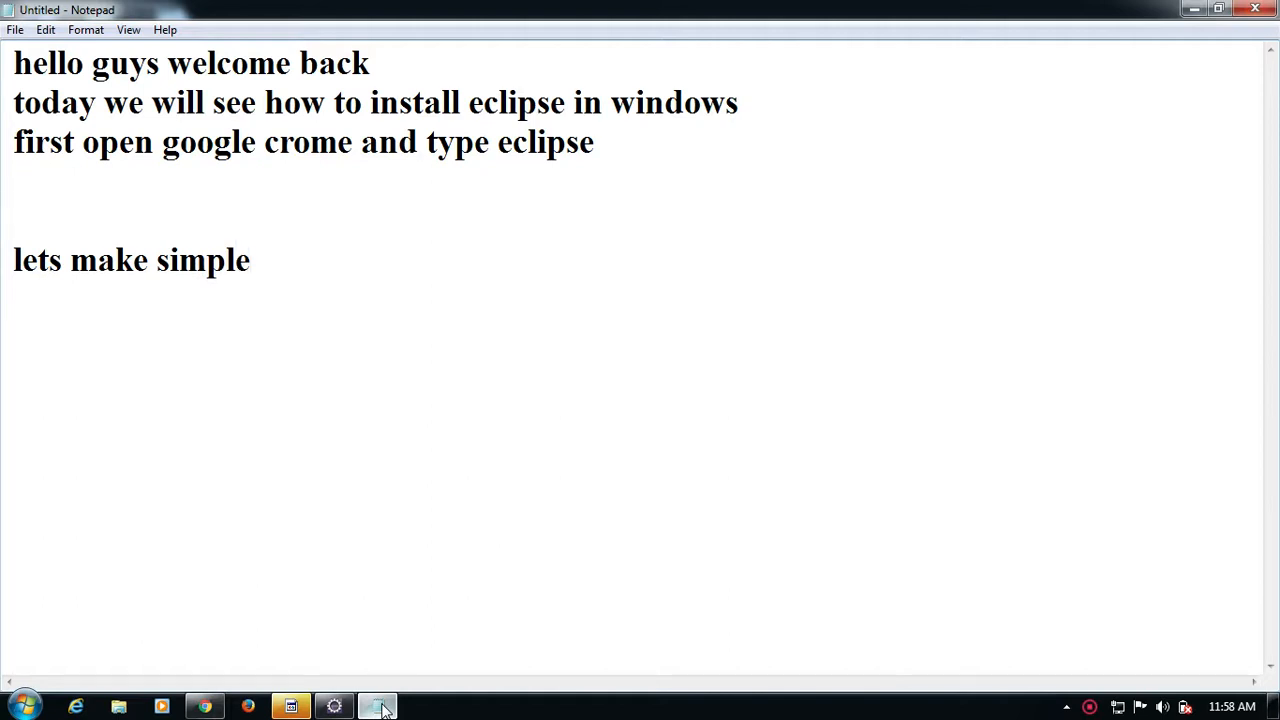
type("java p")
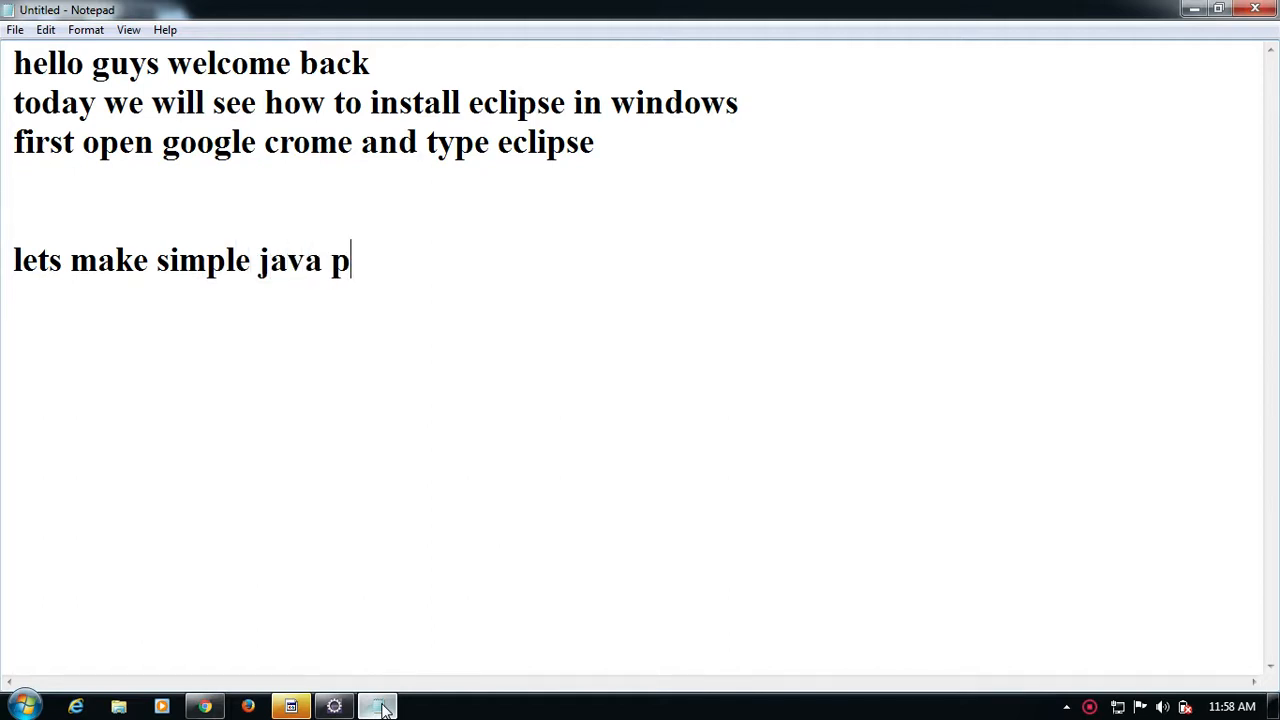
type("rogrea")
key("BackSpace")
key("BackSpace")
type("am")
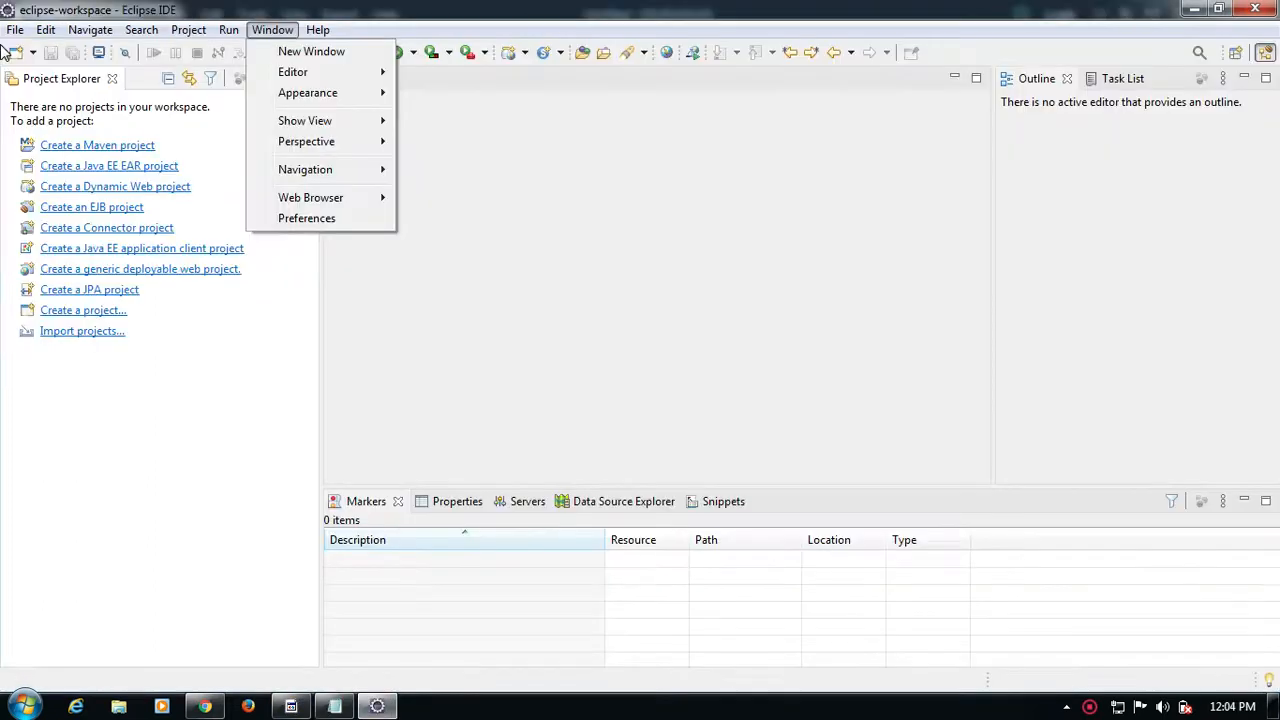
- Create a Dynamic Web Project named myproject1 with a generated web.xml deployment descriptor, keeping the other default settings
left_click(15, 30)
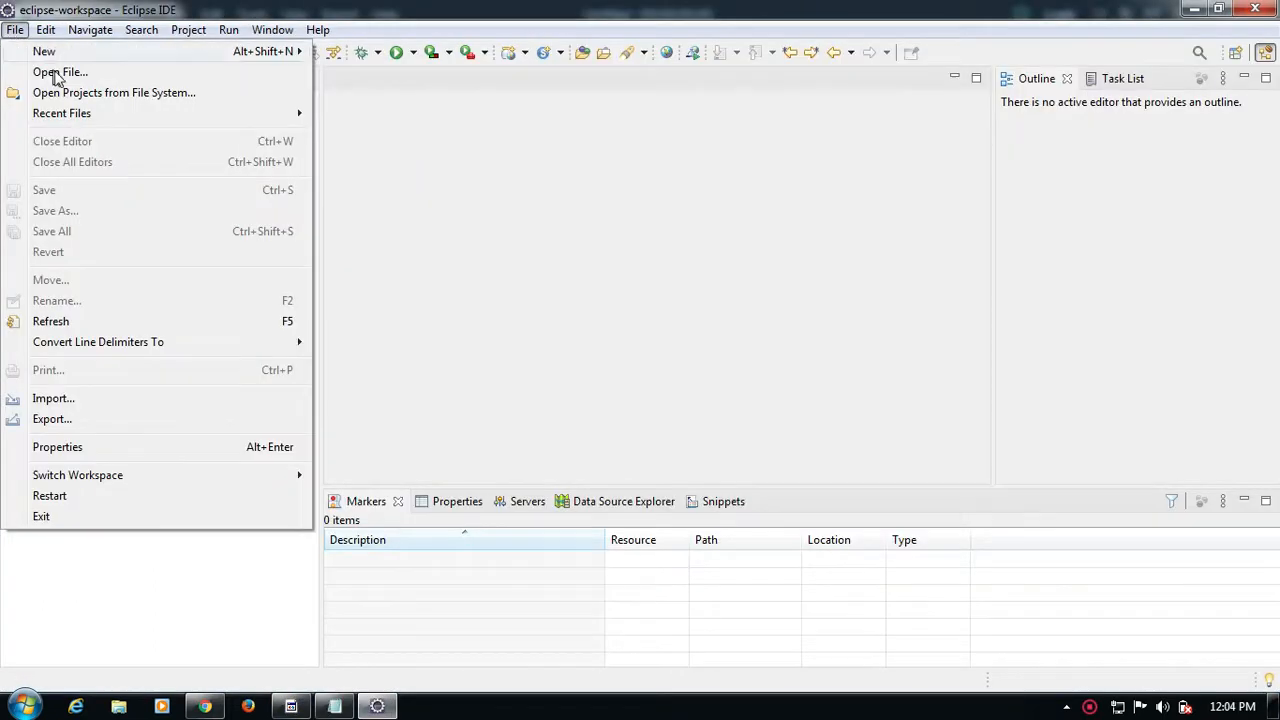
mouse_move(66, 58)
left_click(380, 95)
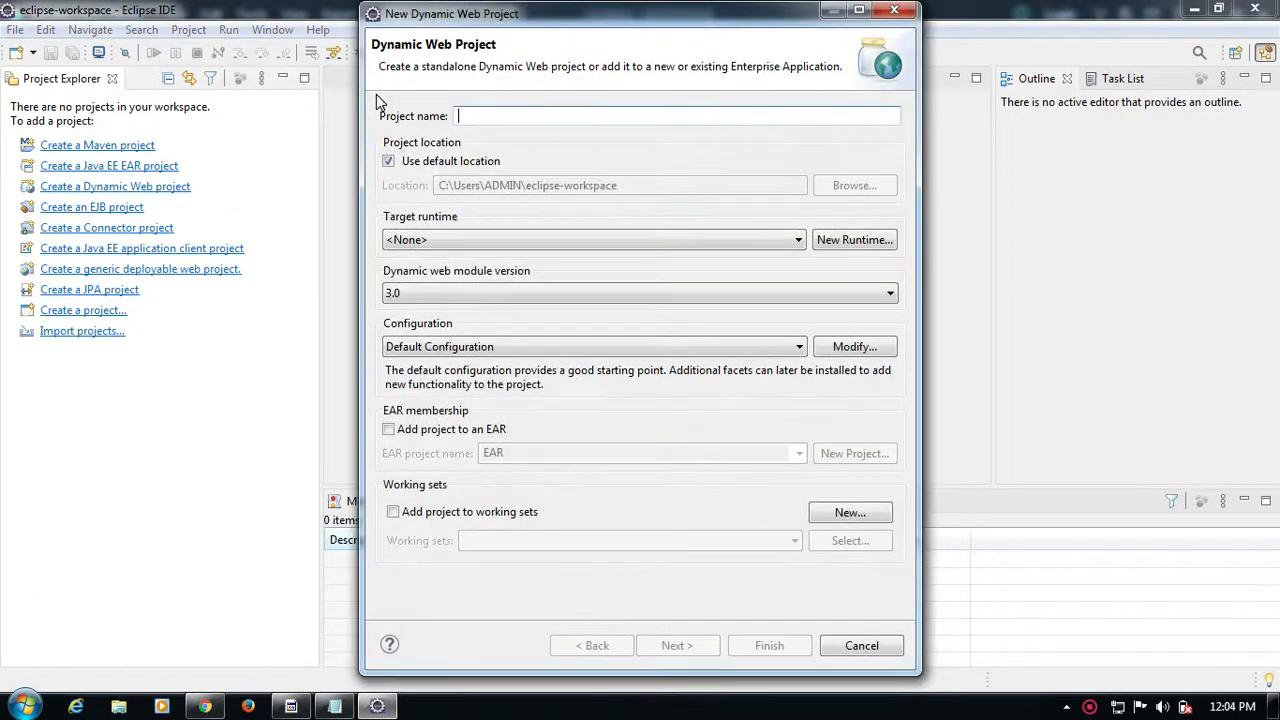
type("myproject")
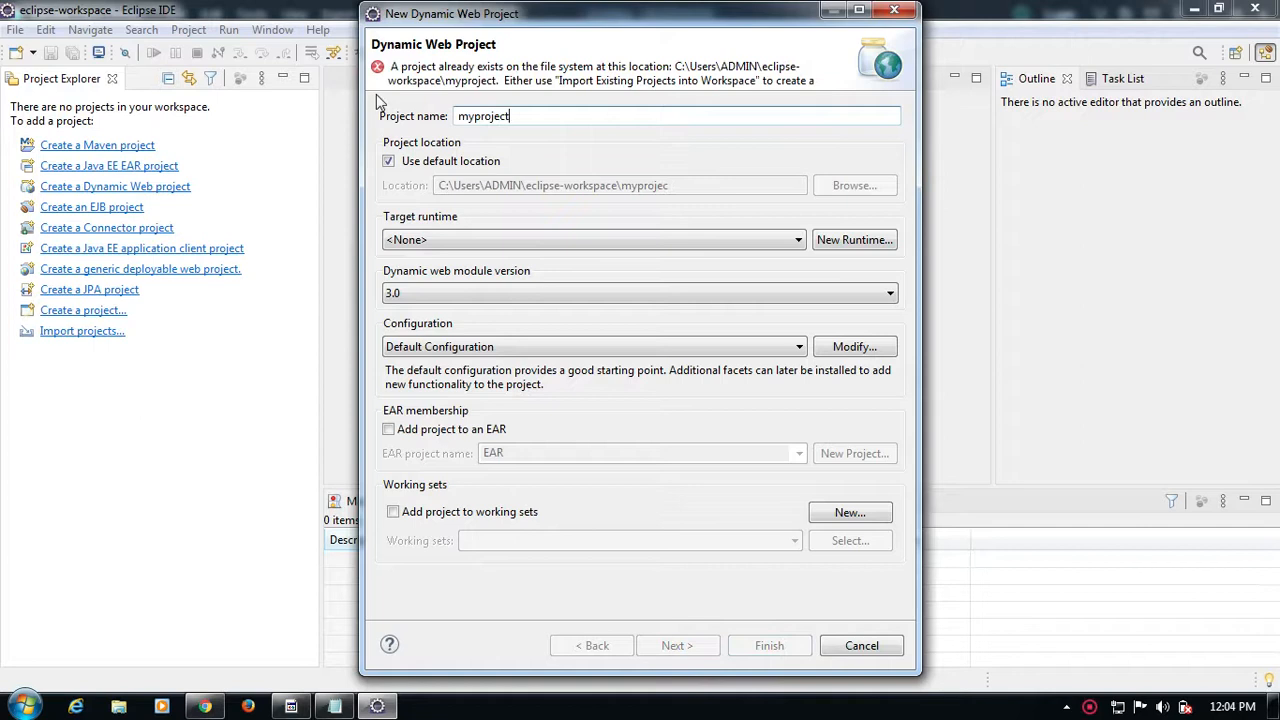
type("1")
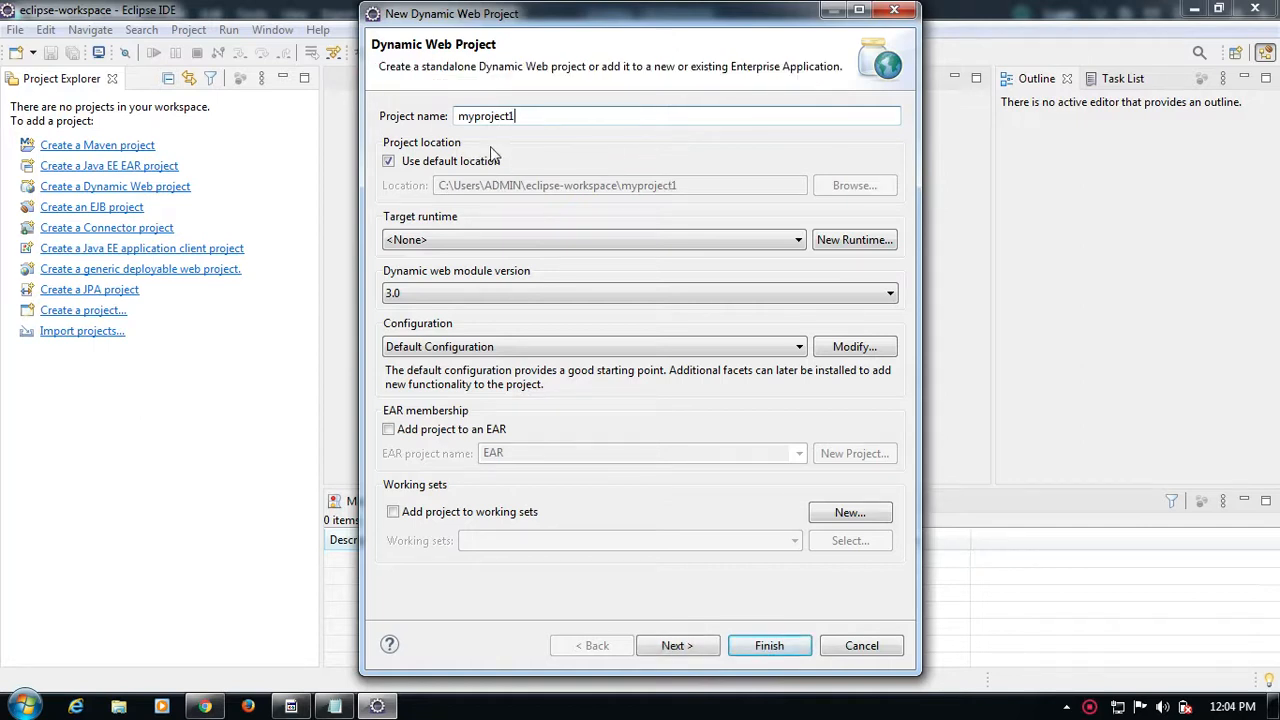
left_click(678, 646)
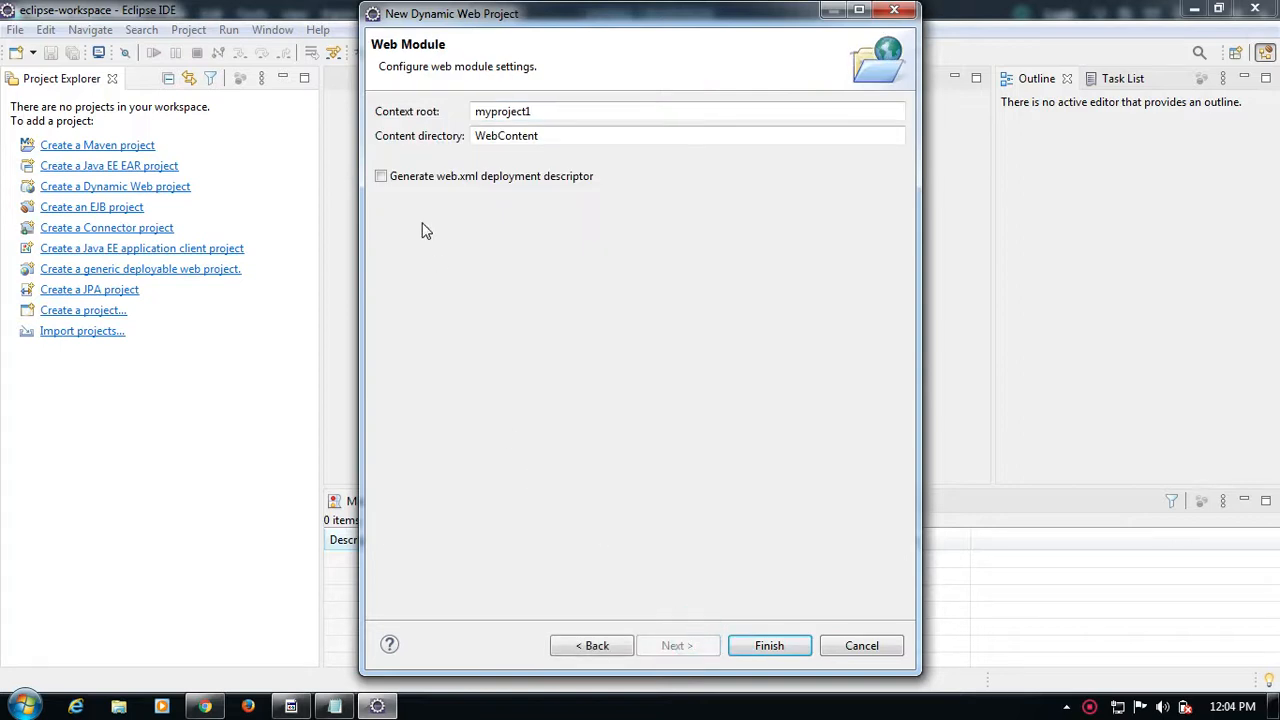
left_click(380, 176)
left_click(762, 650)
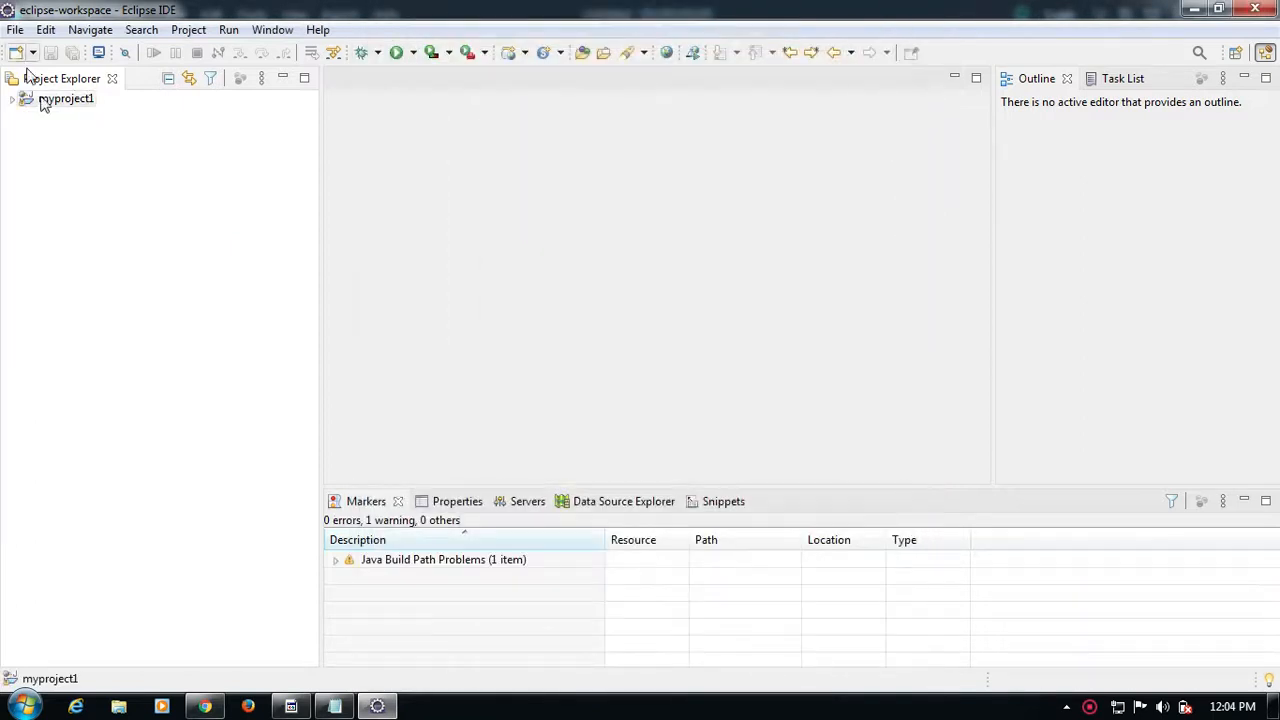
- Create a public Java class named index in myproject1, with the package name cleared to use the default package
left_click(53, 102)
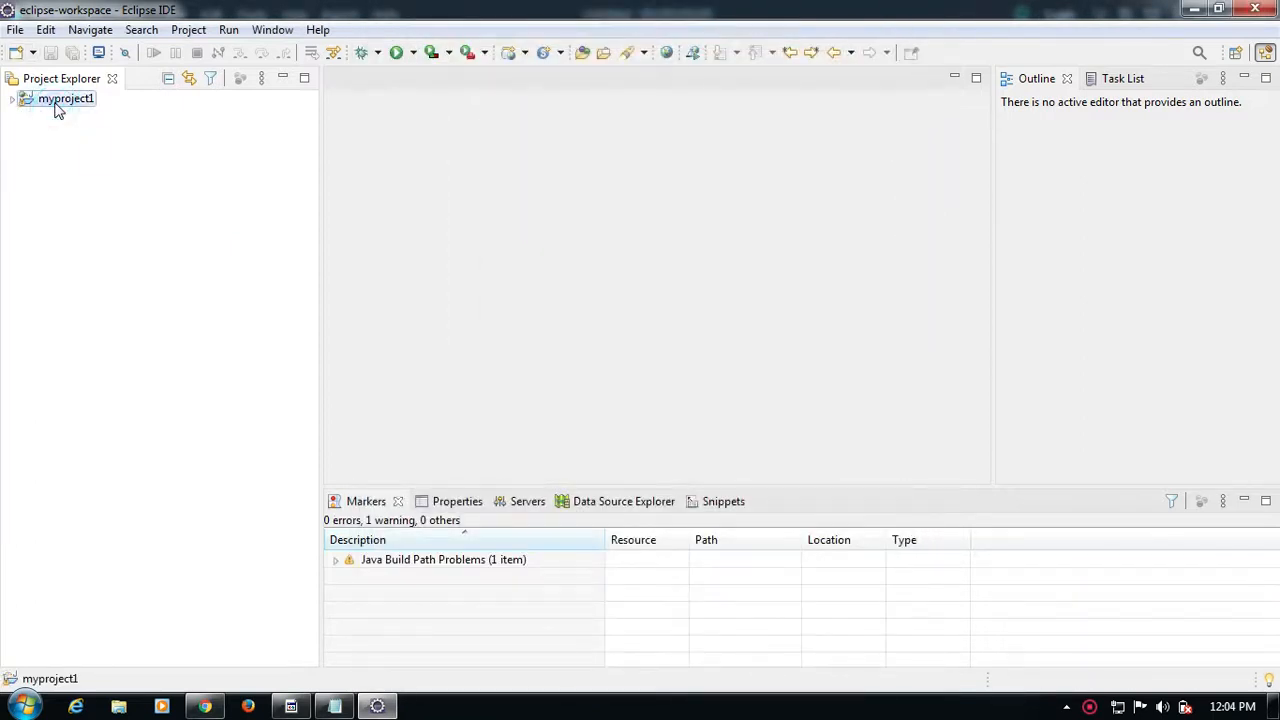
right_click(57, 110)
mouse_move(190, 108)
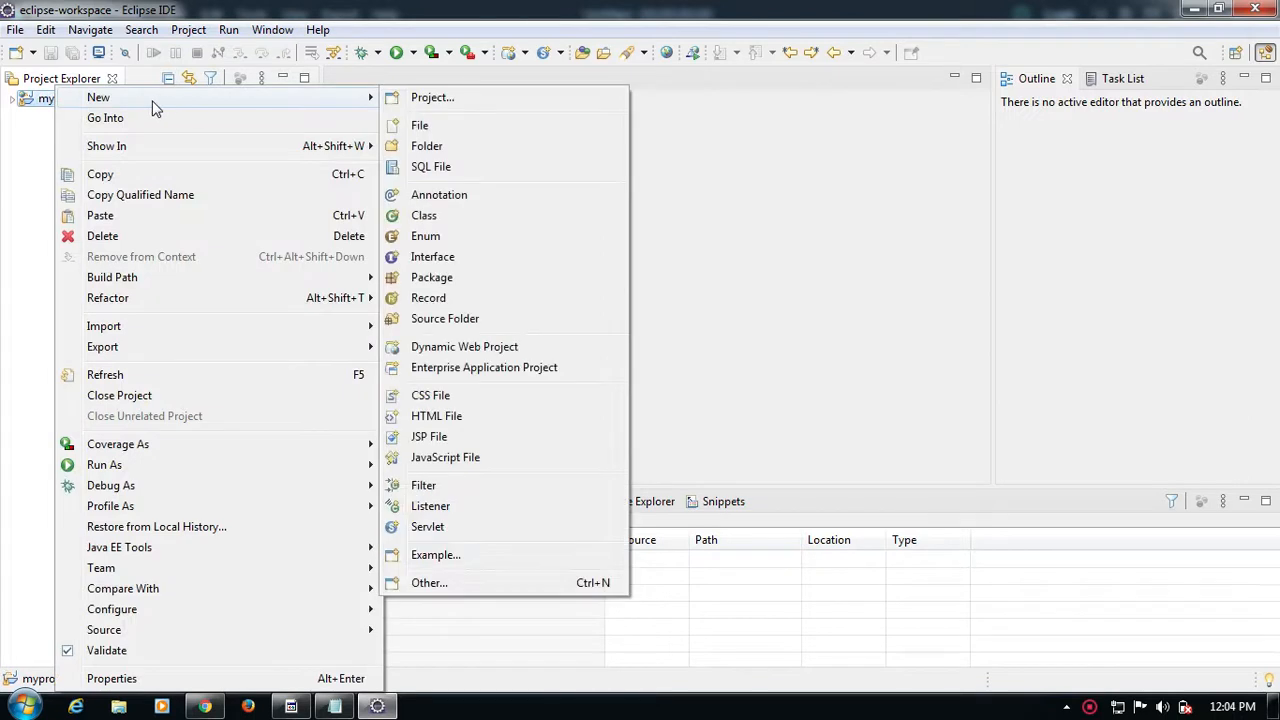
left_click(441, 221)
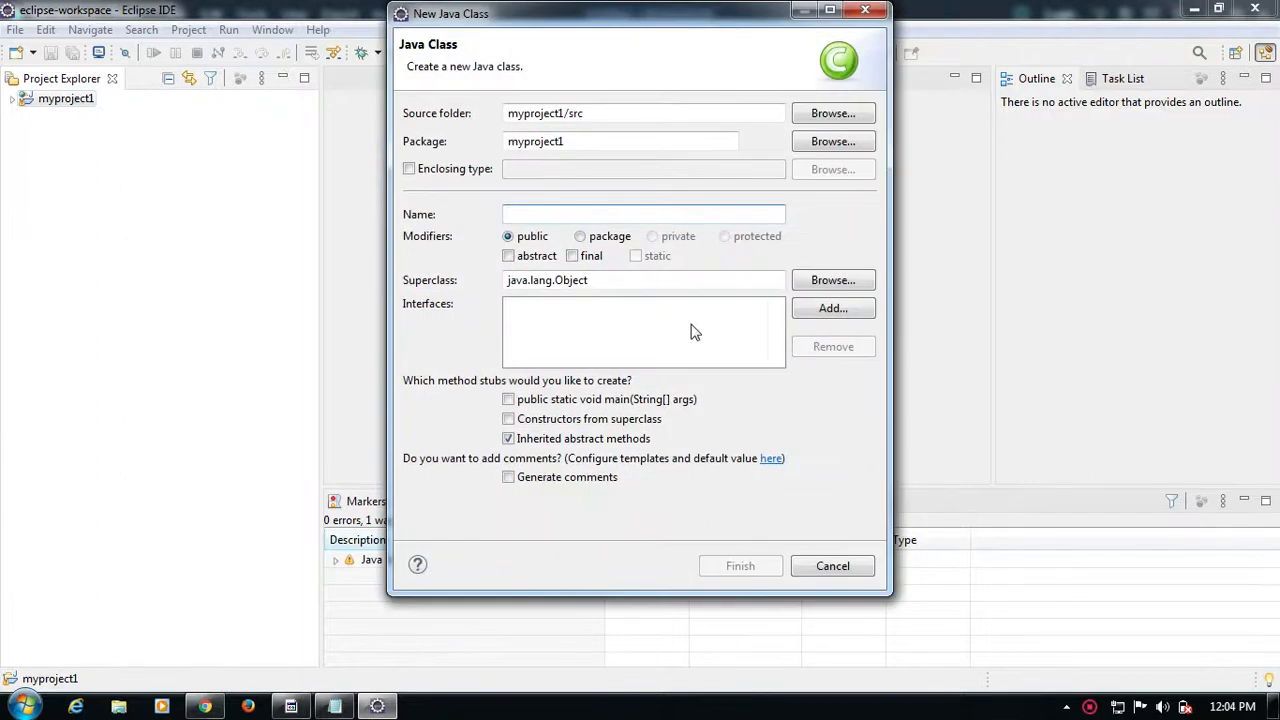
left_click(566, 140)
key("BackSpace")
key("BackSpace")
key("BackSpace")
key("BackSpace")
key("BackSpace")
key("BackSpace")
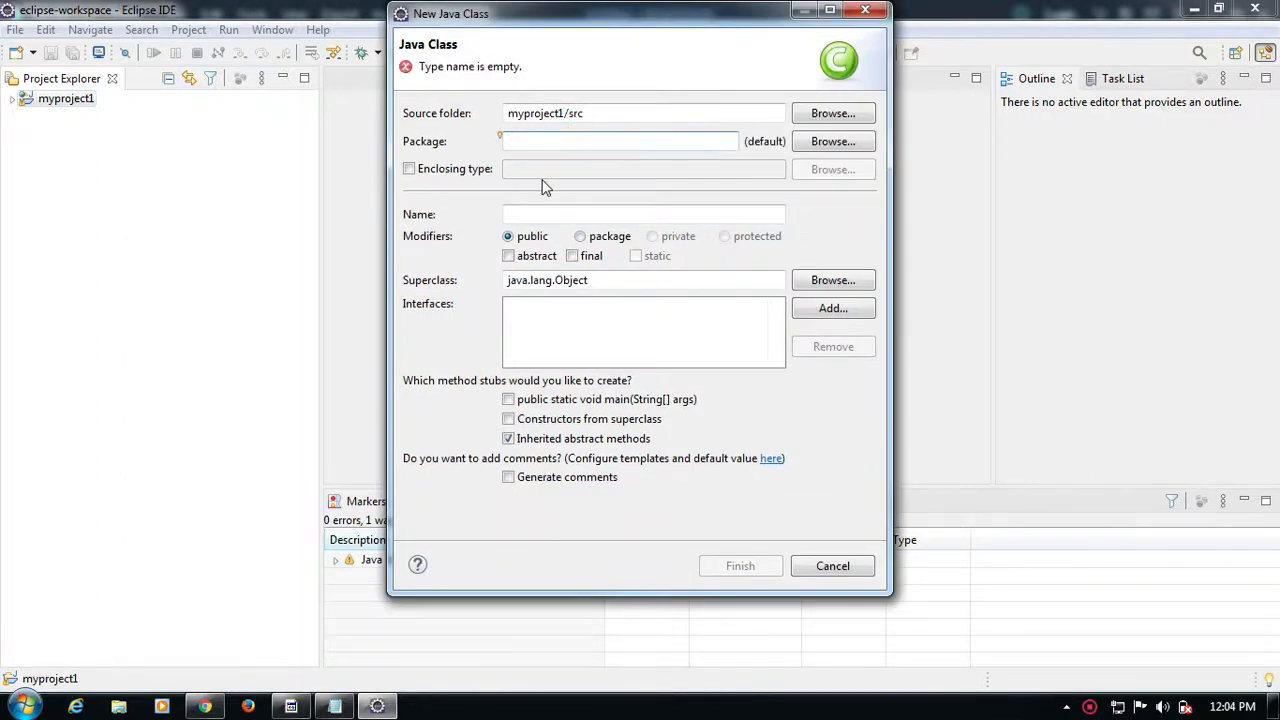
left_click(531, 214)
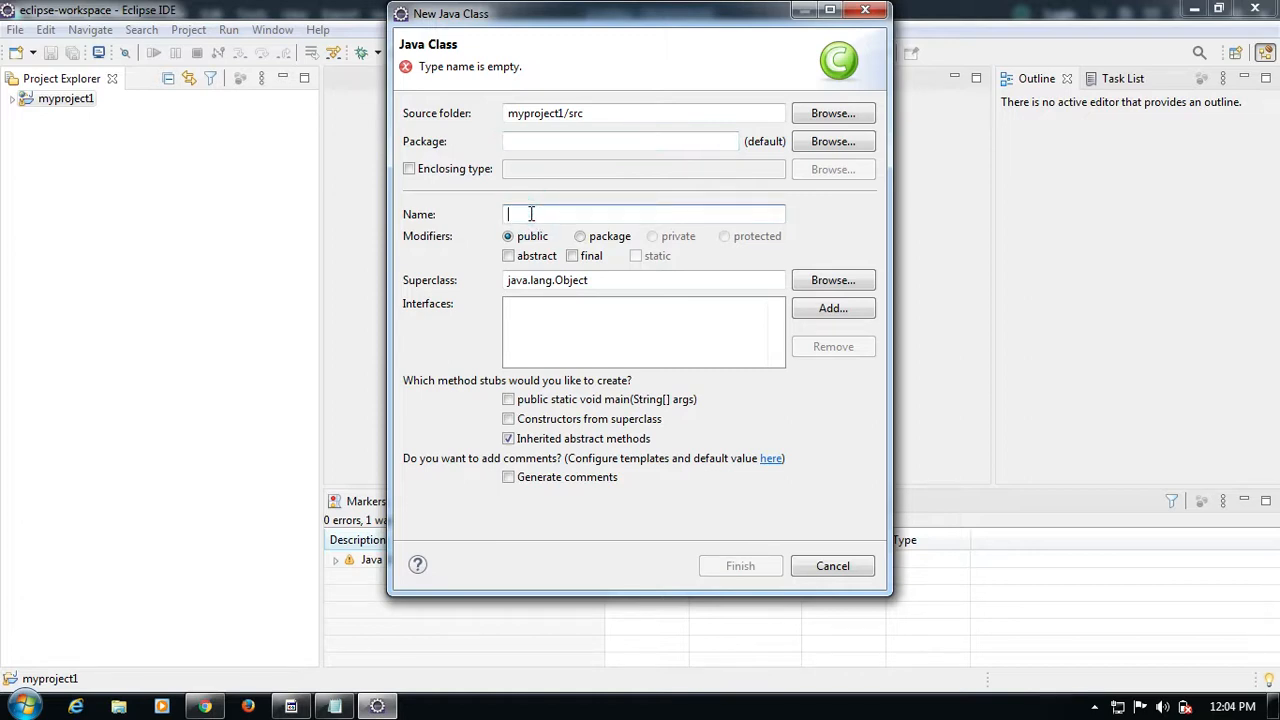
type("index")
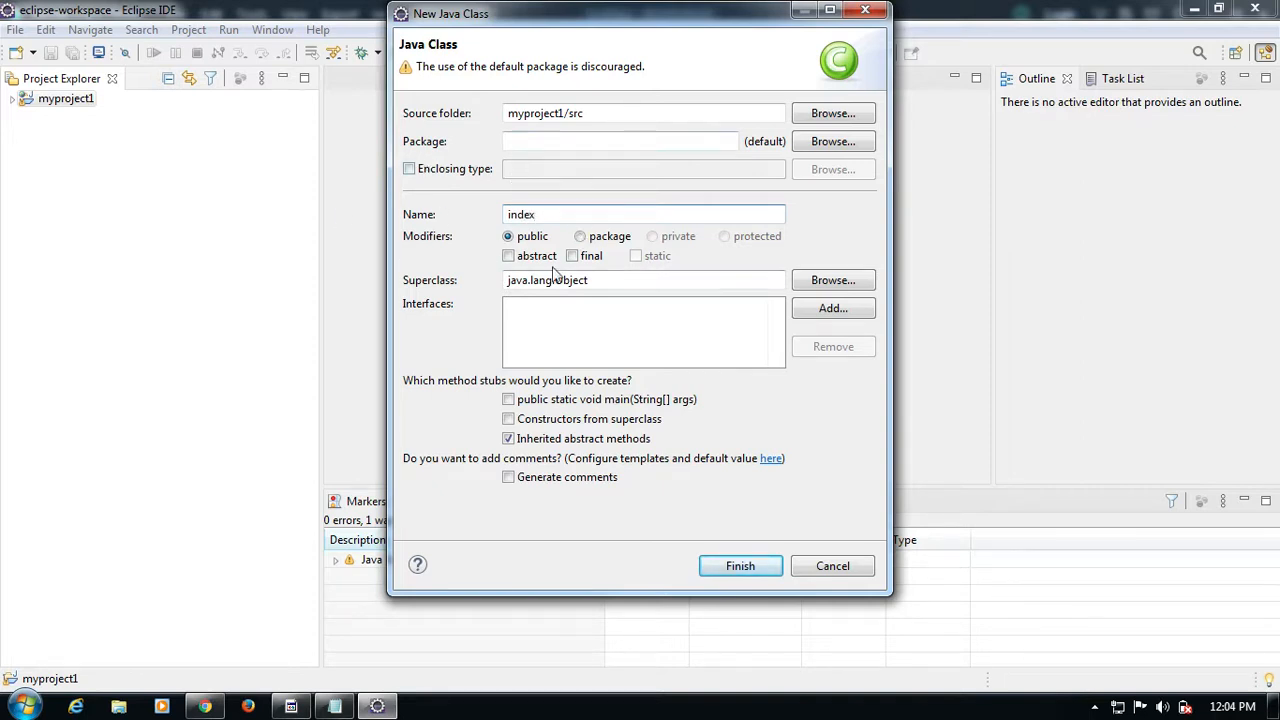
left_click(750, 566)
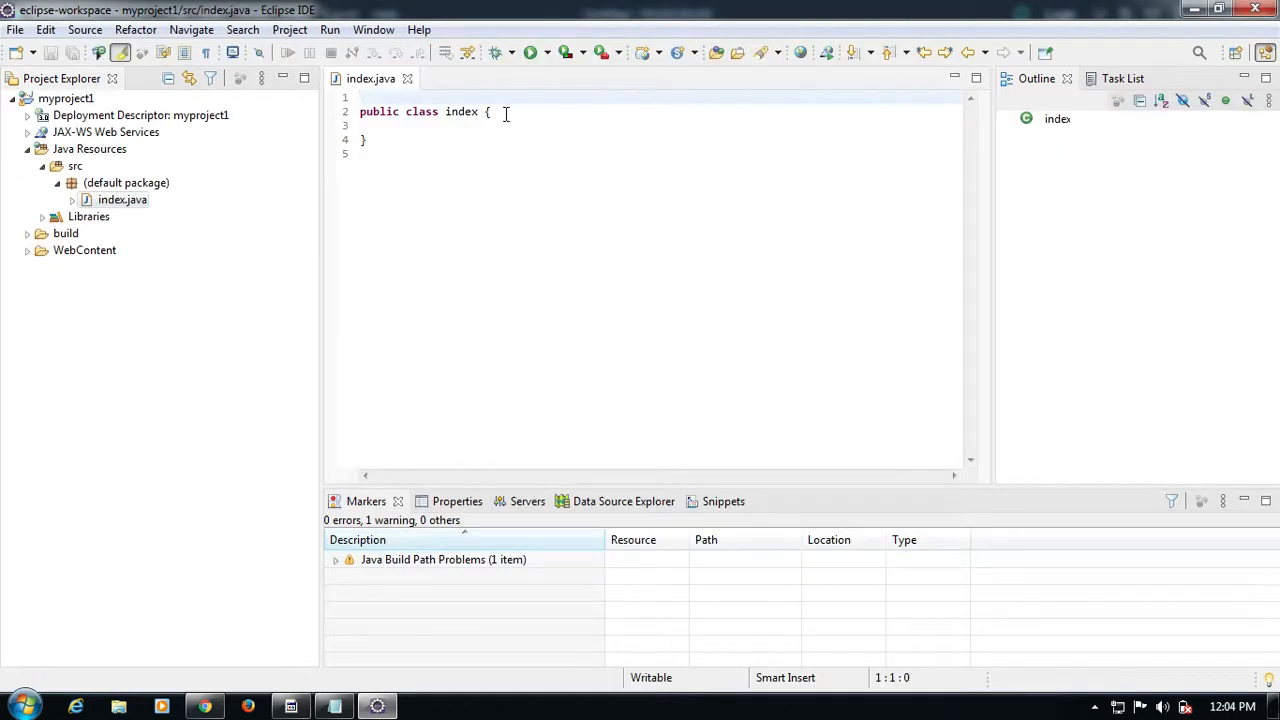
- Add an empty main method, public static void main(String args[]), with its braces inside the index class
left_click(505, 114)
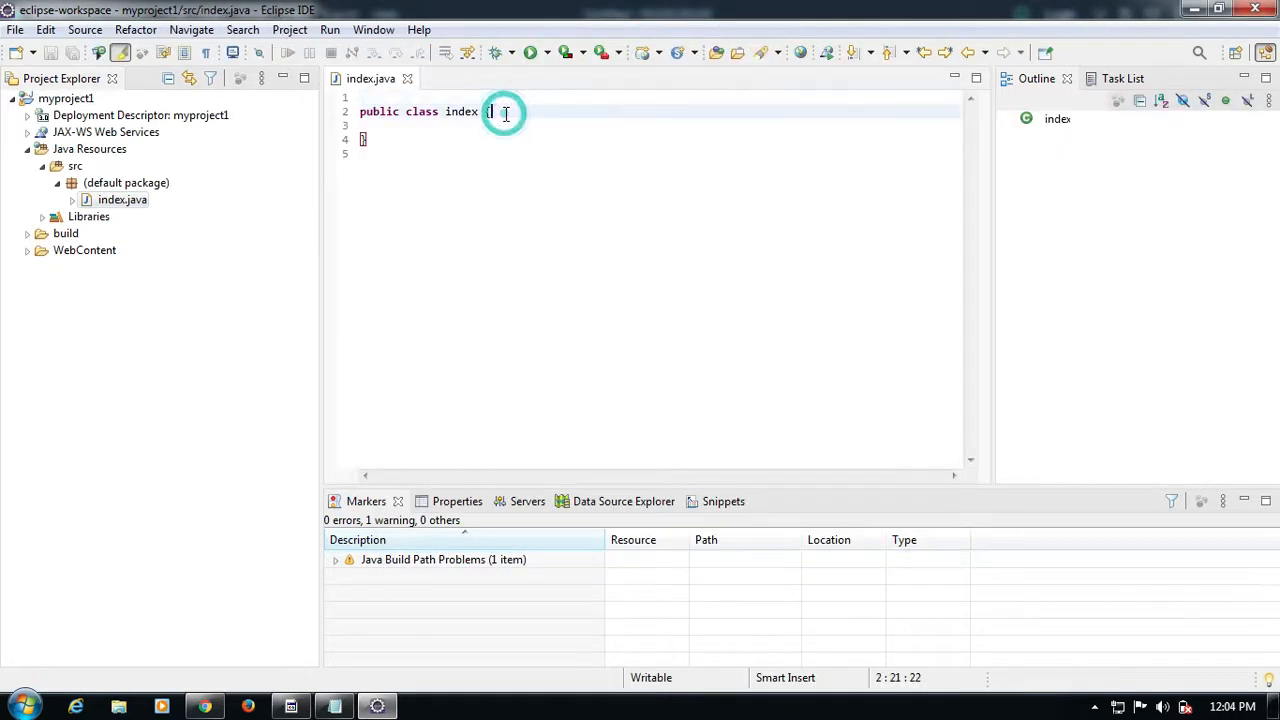
key("Return")
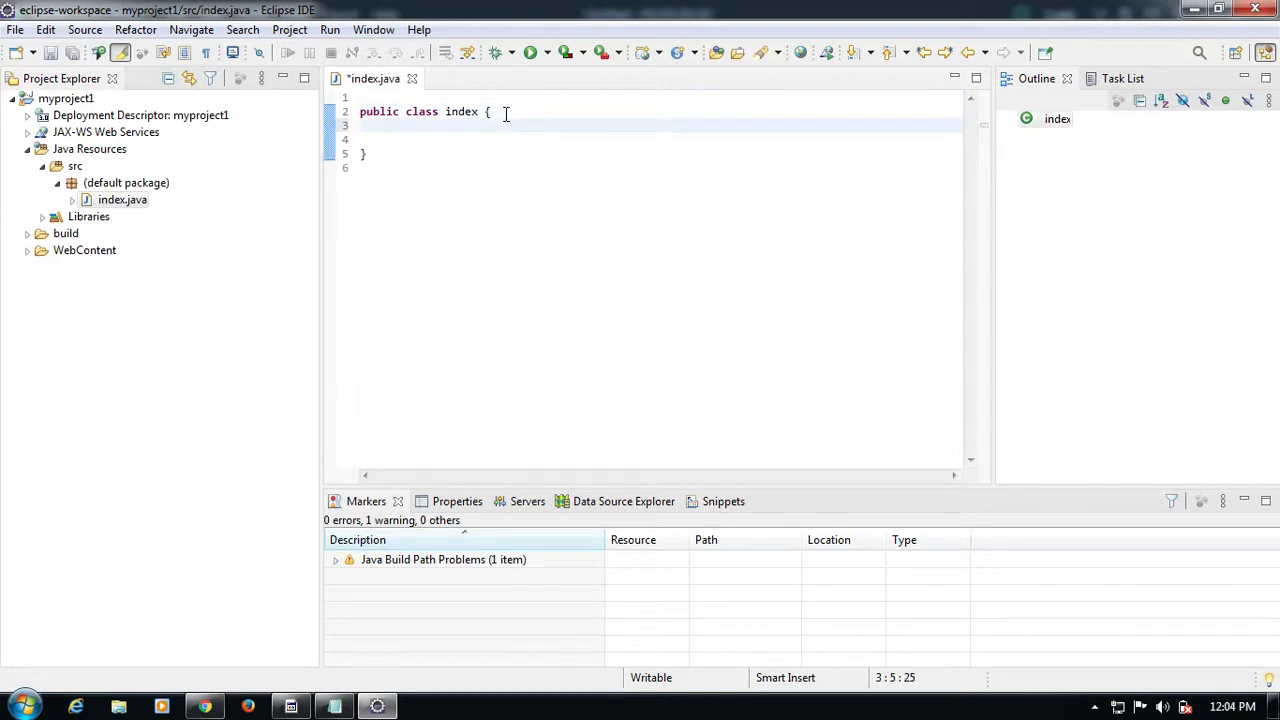
type("public static v")
key("BackSpace")
type("c void main")
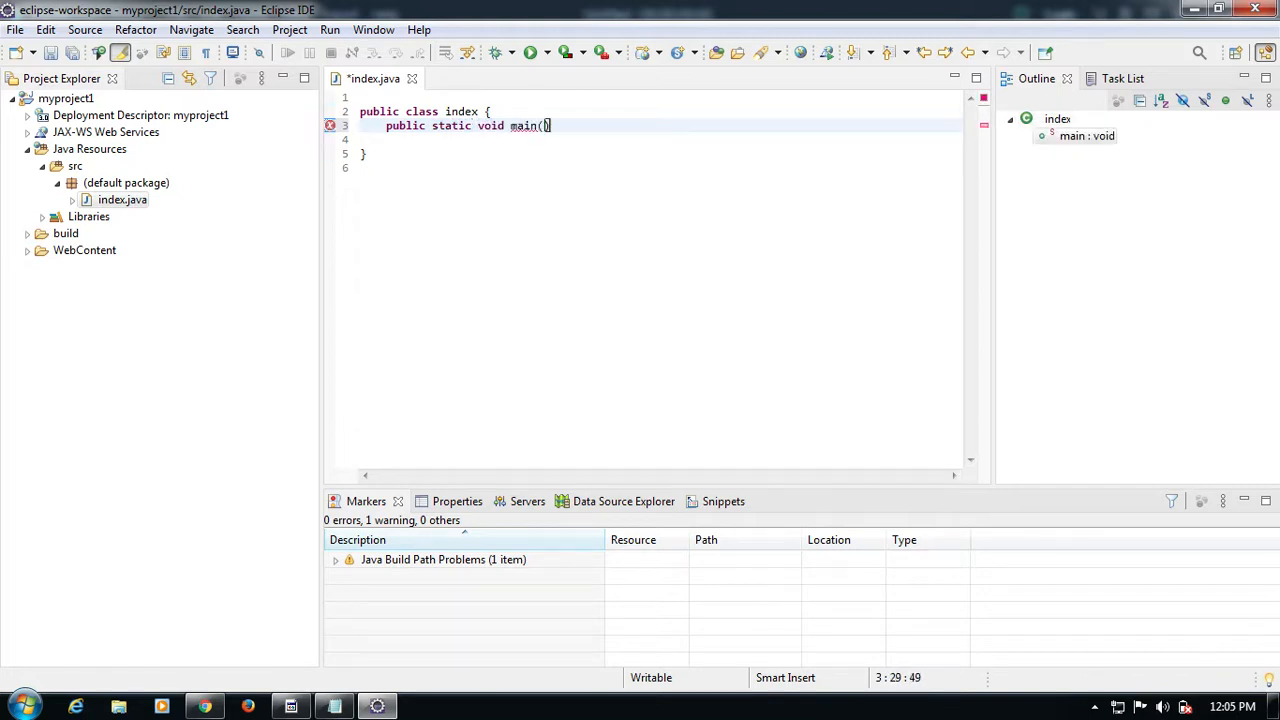
type("()")
key("Left")
type("S")
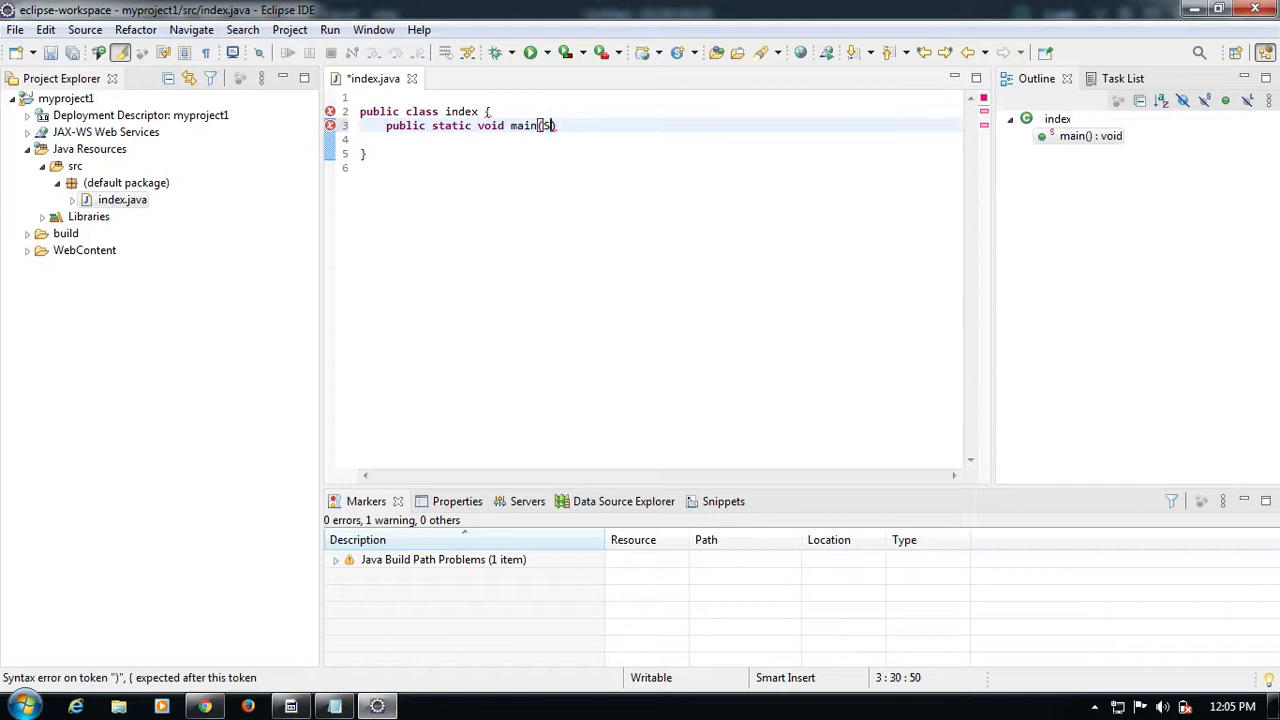
type("tring args[])")
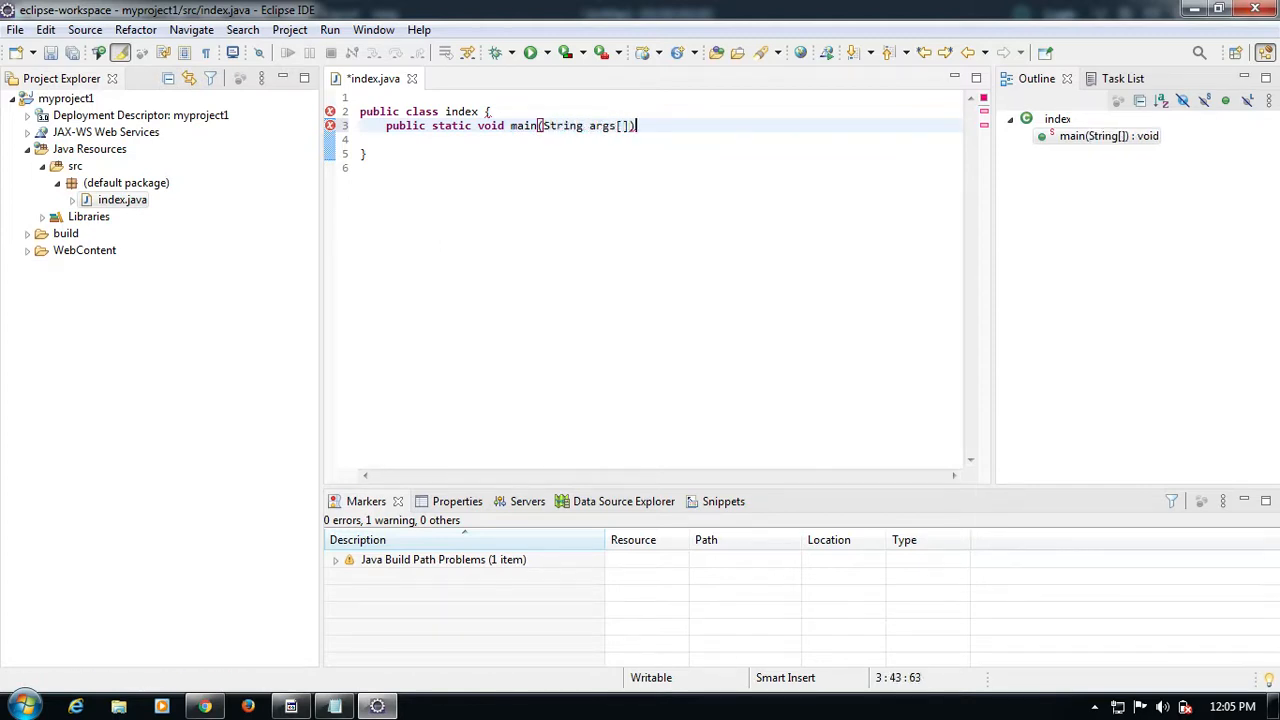
key("Return")
type("{")
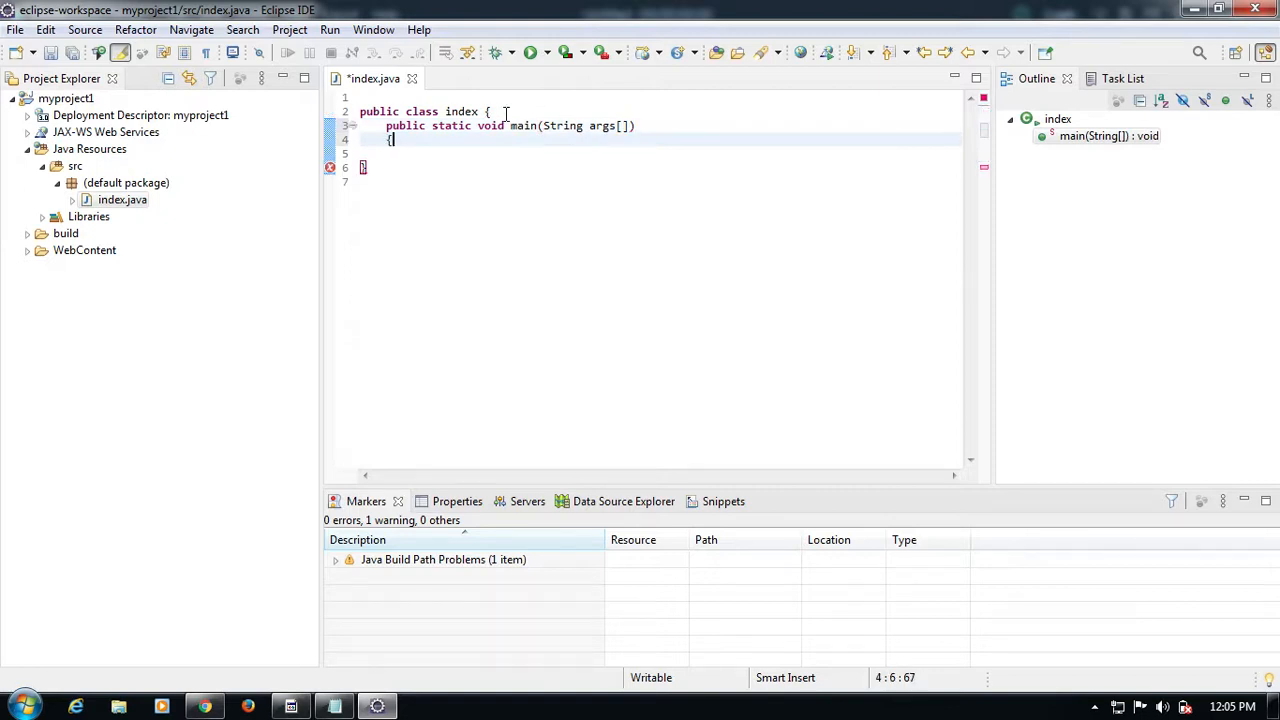
key("Return")
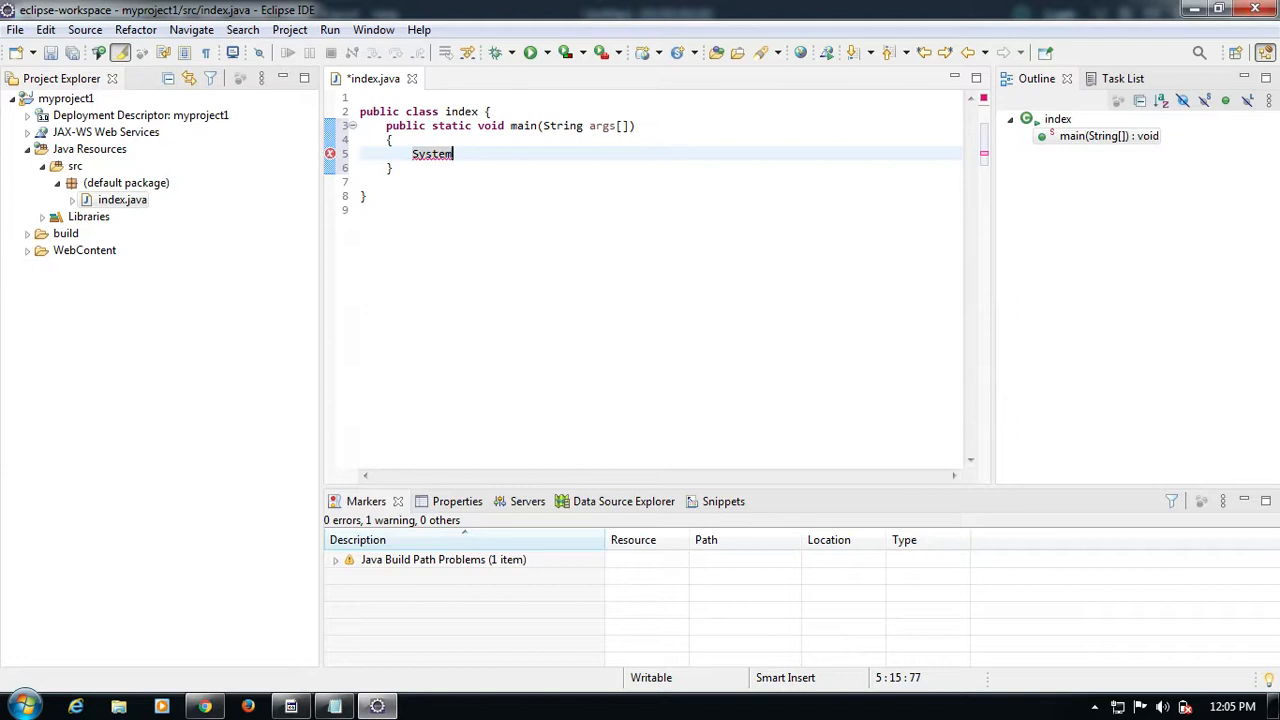
- Write the statement System.out.println("hello world"); inside the main method
type(".out.println()")
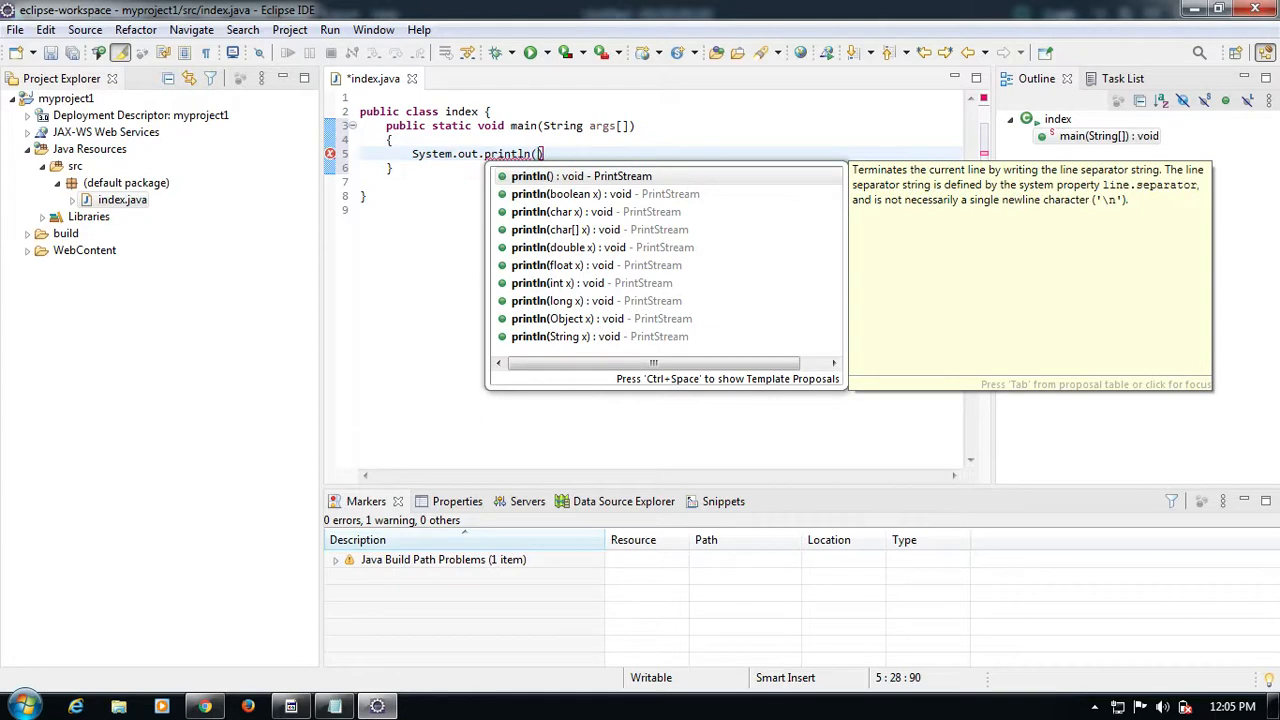
type("\"hello world\"")
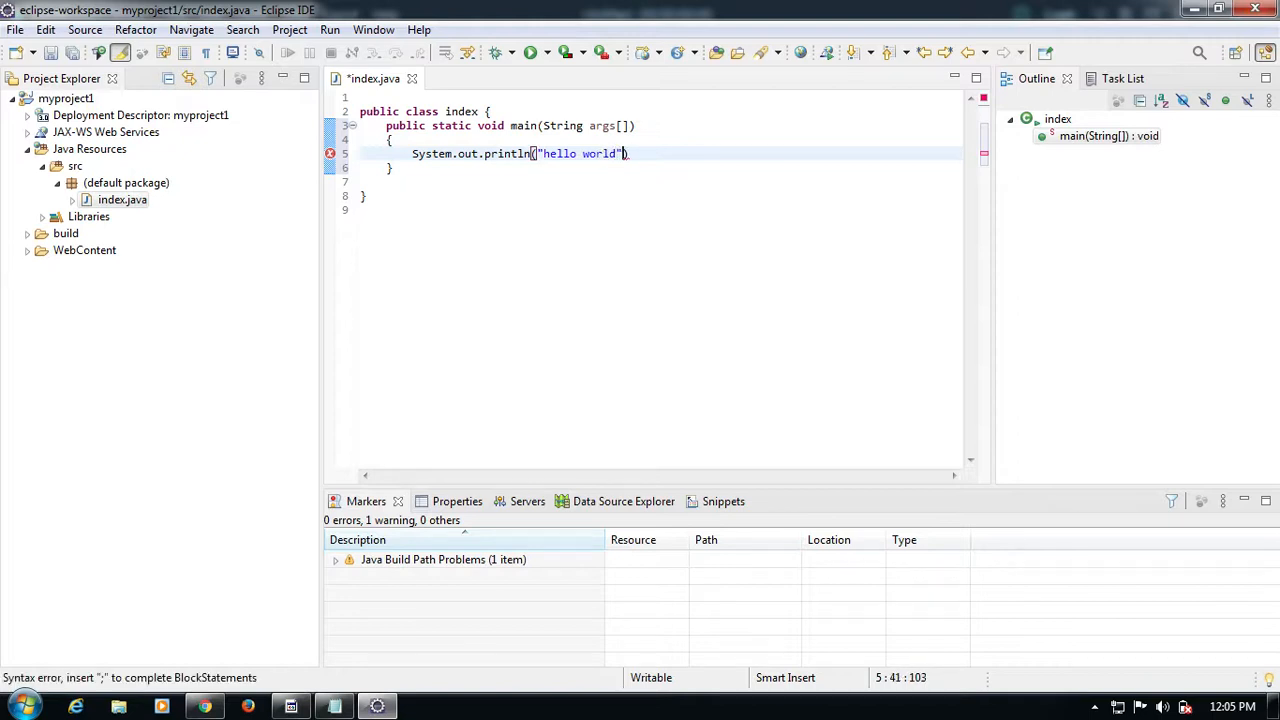
key("Right")
key("Right")
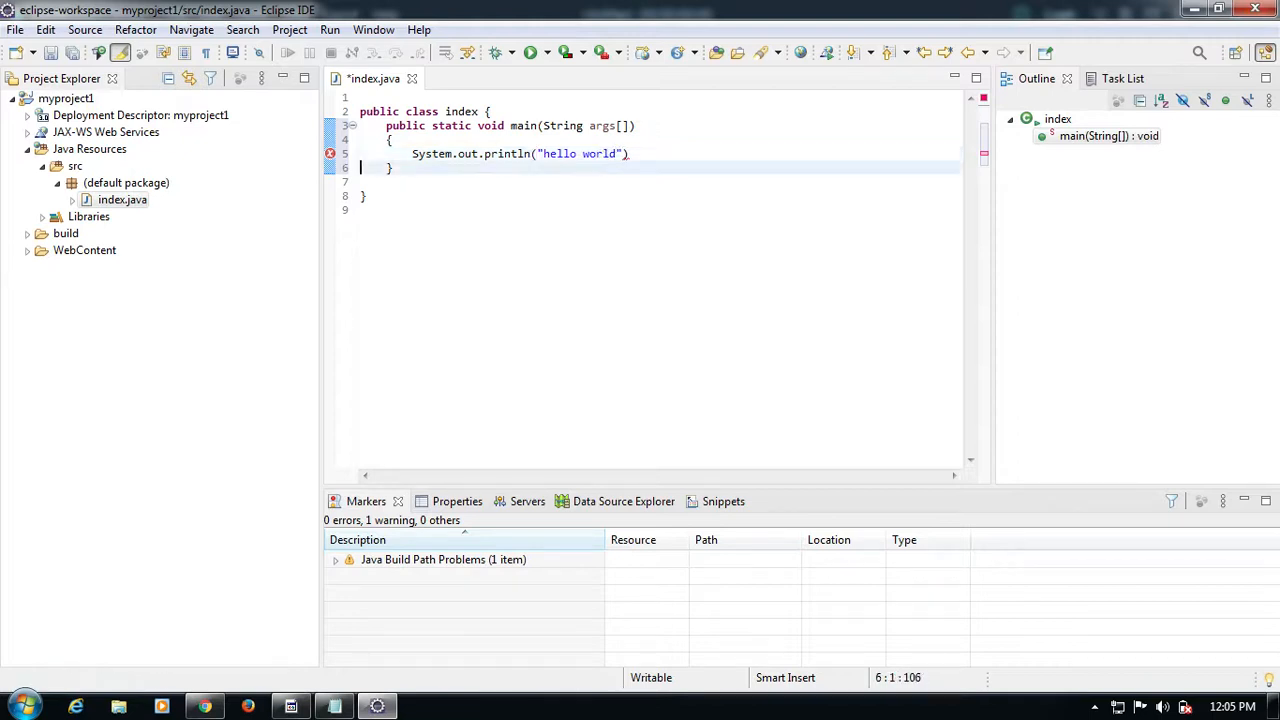
left_click(629, 155)
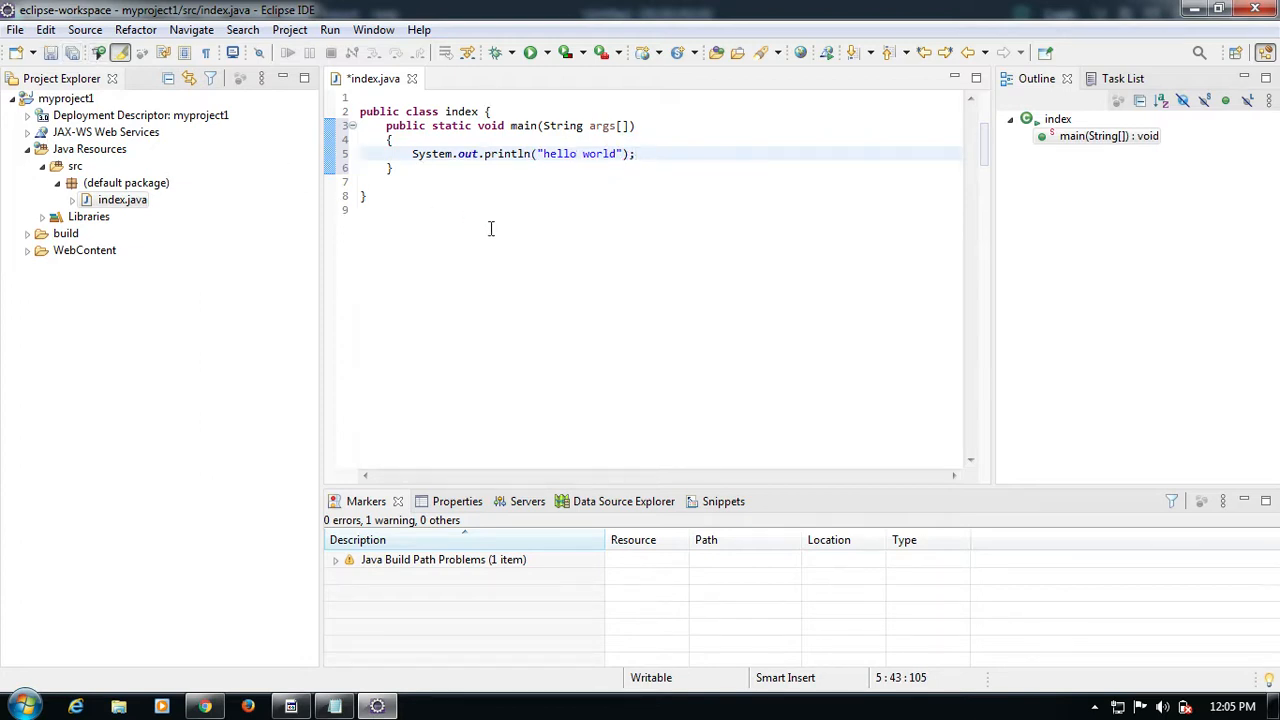
- Save index.java and run it as a Java application
key("ctrl+s")
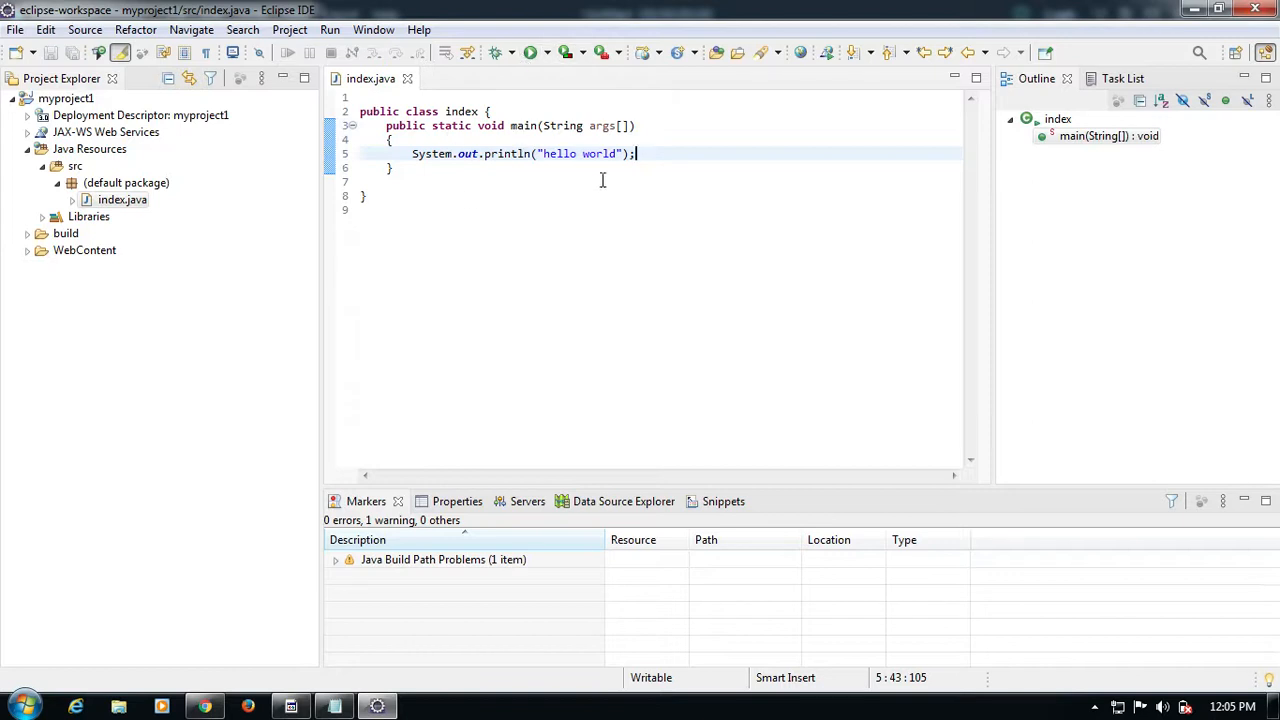
left_click(531, 52)
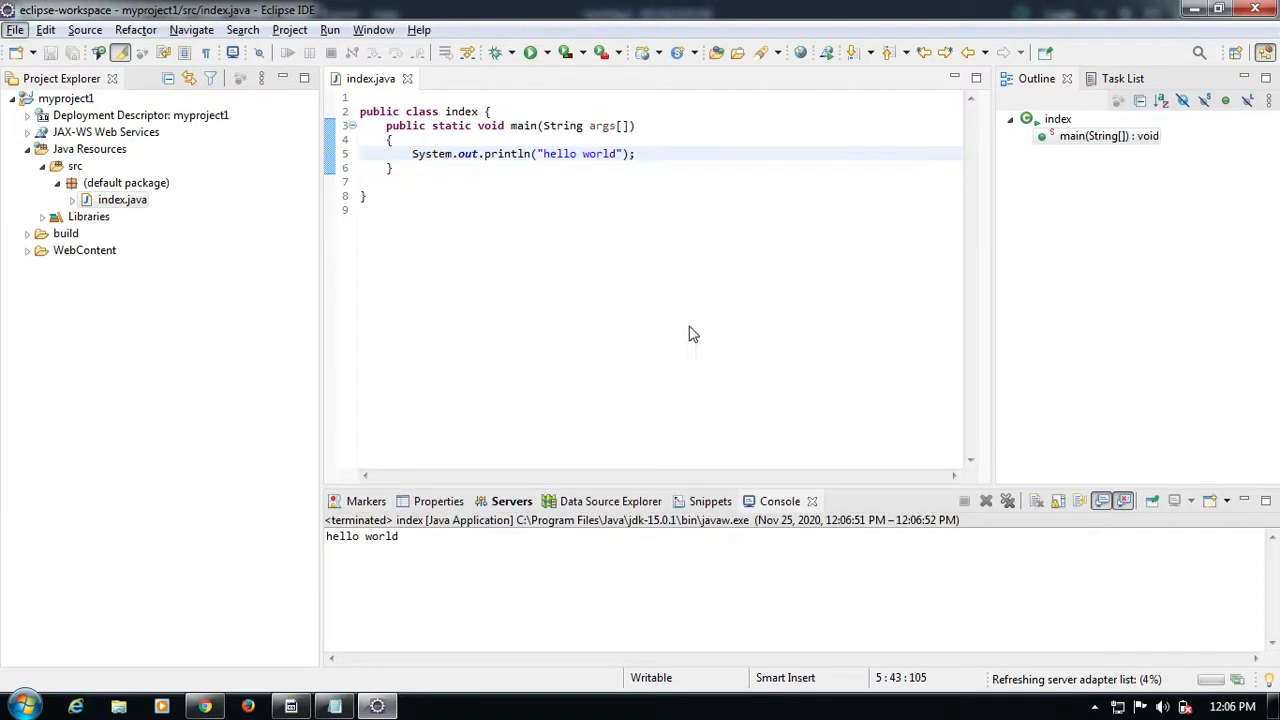